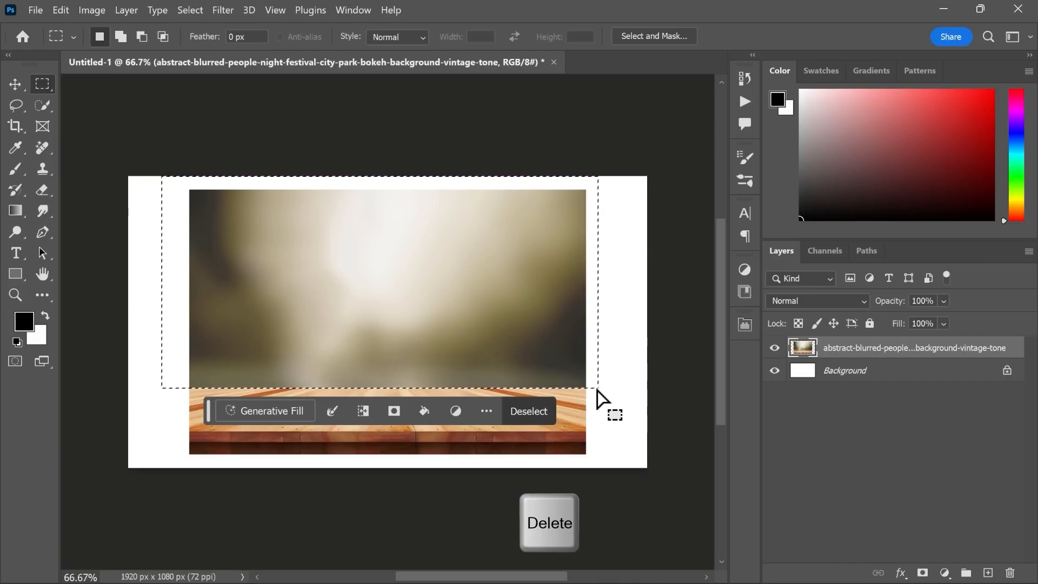
Clear the selected backdrop above the wooden table, and enlarge the remaining tabletop to span the full canvas width along the lower edge.
key(ctrl+d)
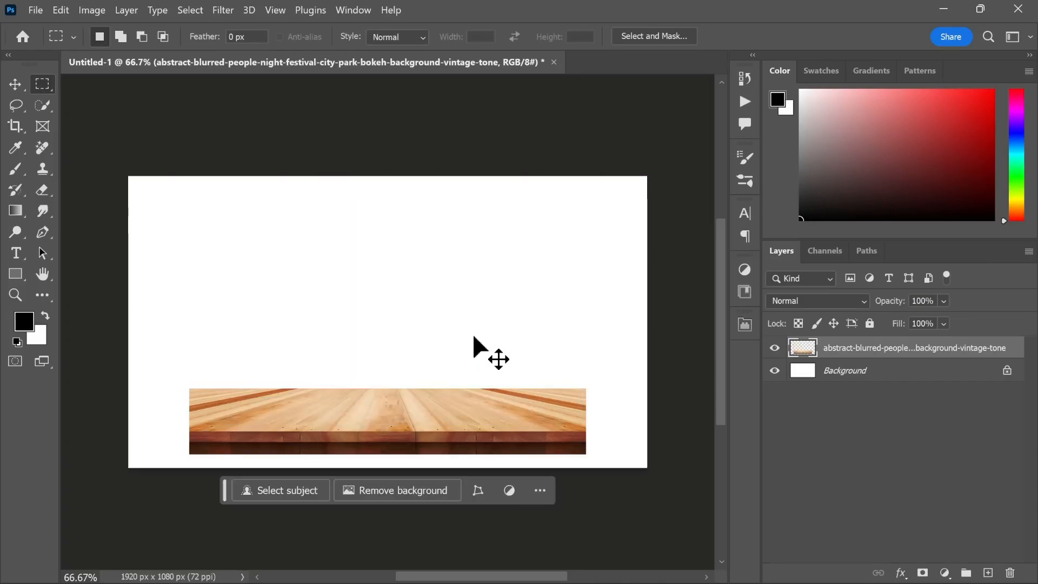
key(v)
key(ctrl+t)
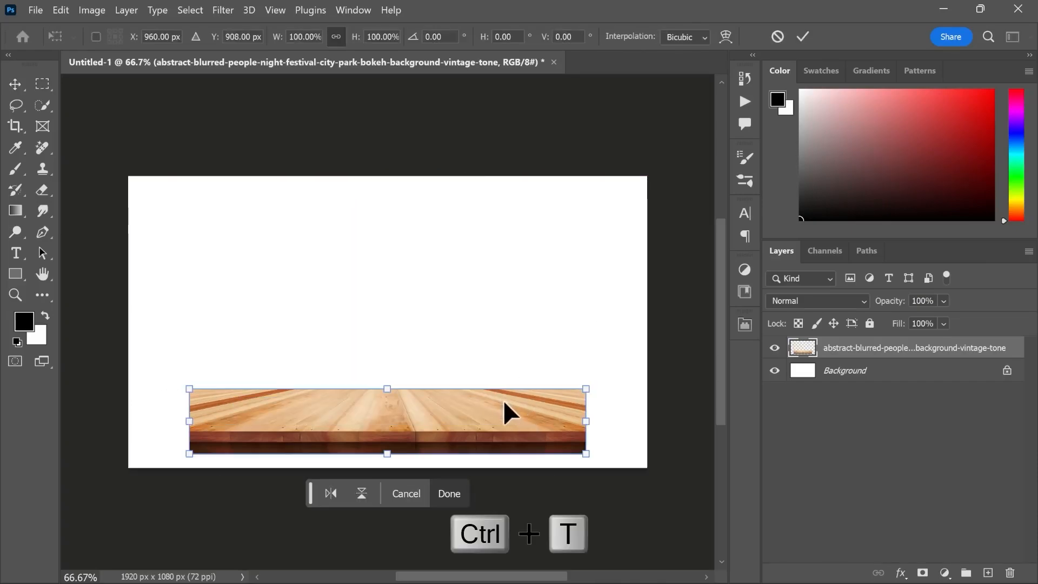
drag(585, 422, 648, 421)
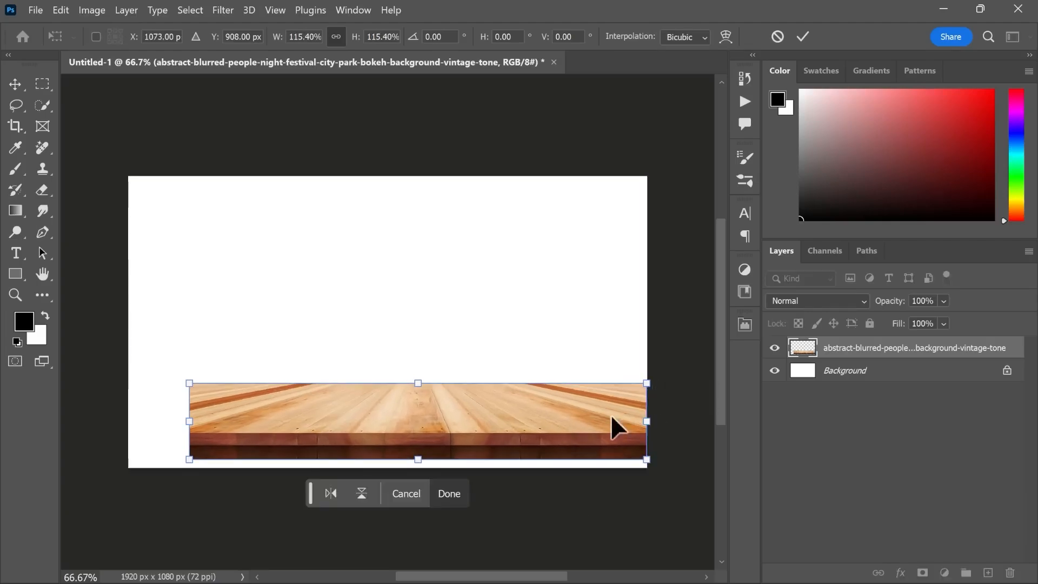
drag(190, 421, 128, 420)
drag(305, 418, 304, 430)
key(Return)
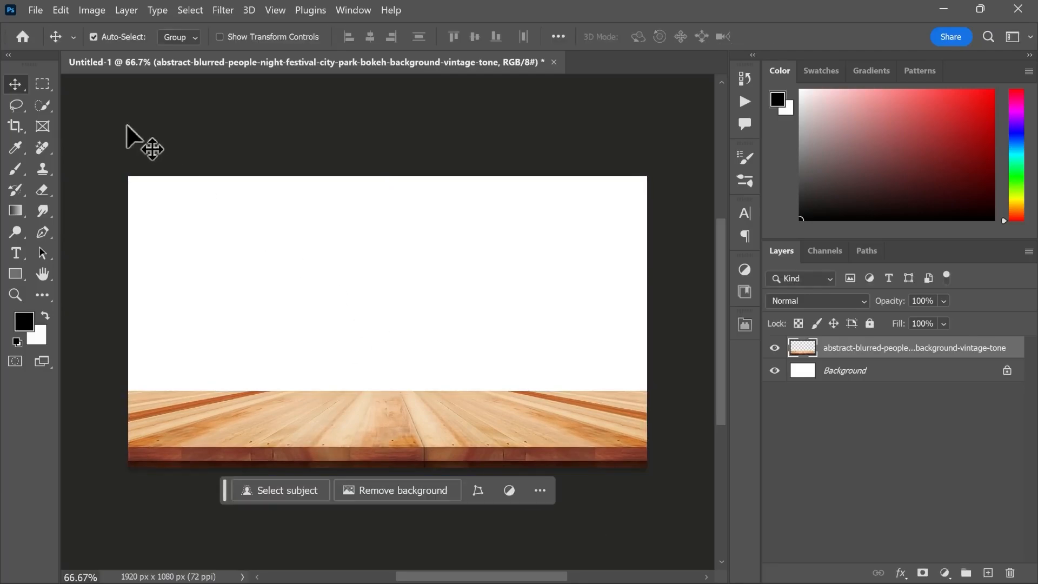
Place the wp7469039-orange-tree-wallpapers image as an embedded layer.
click(34, 12)
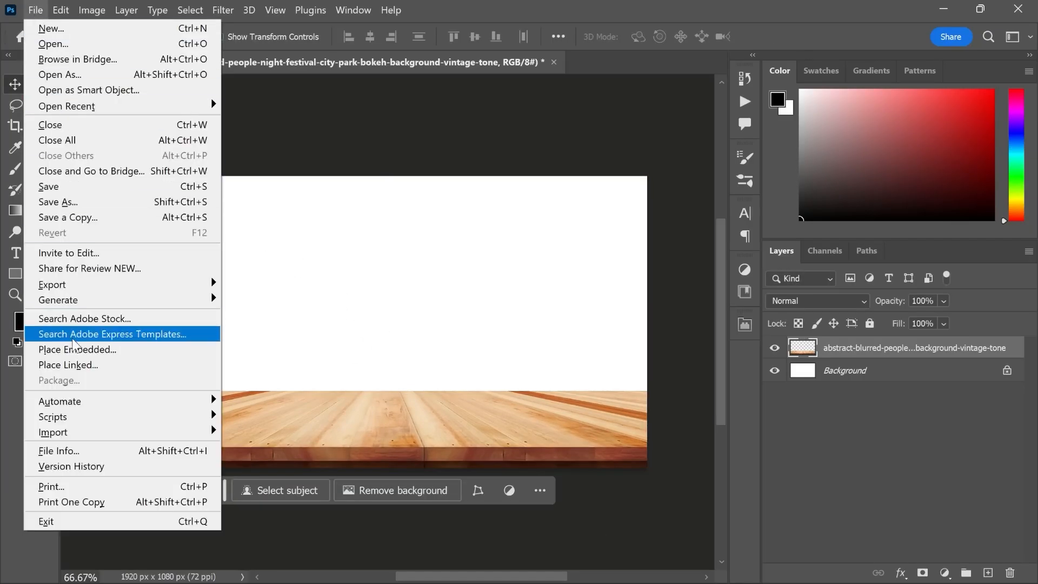
click(58, 350)
click(319, 299)
click(879, 490)
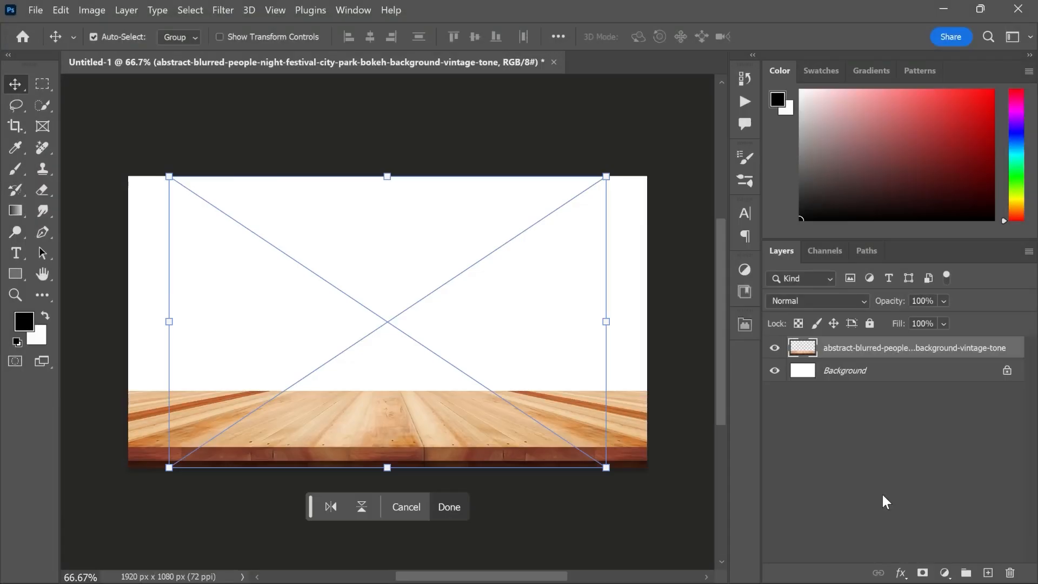
Enlarge the orange-tree image to about 124% so it covers the canvas, and move its layer beneath the tabletop layer.
drag(606, 321, 647, 321)
drag(169, 320, 128, 320)
drag(342, 350, 342, 325)
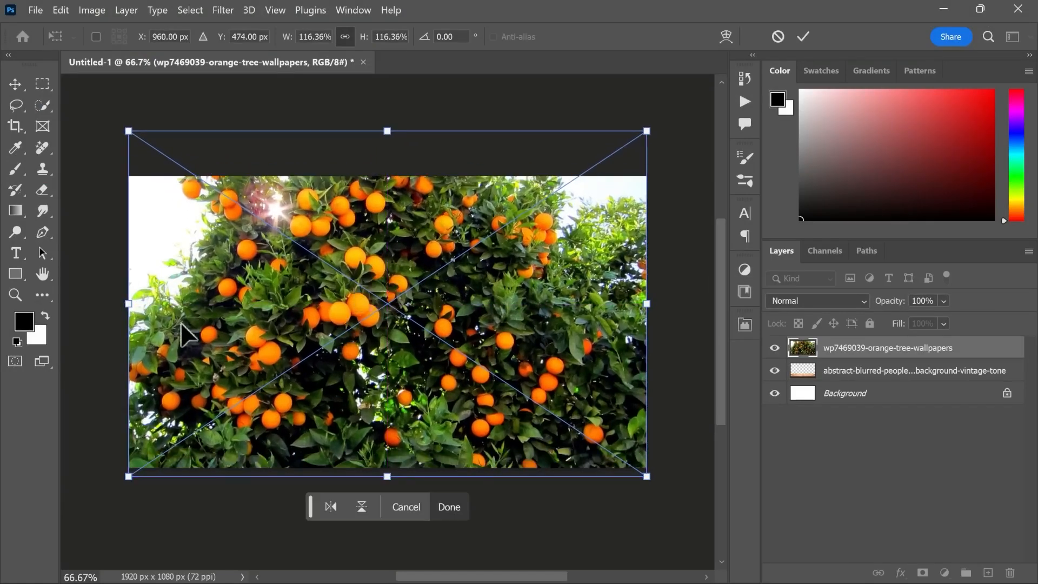
drag(128, 304, 92, 303)
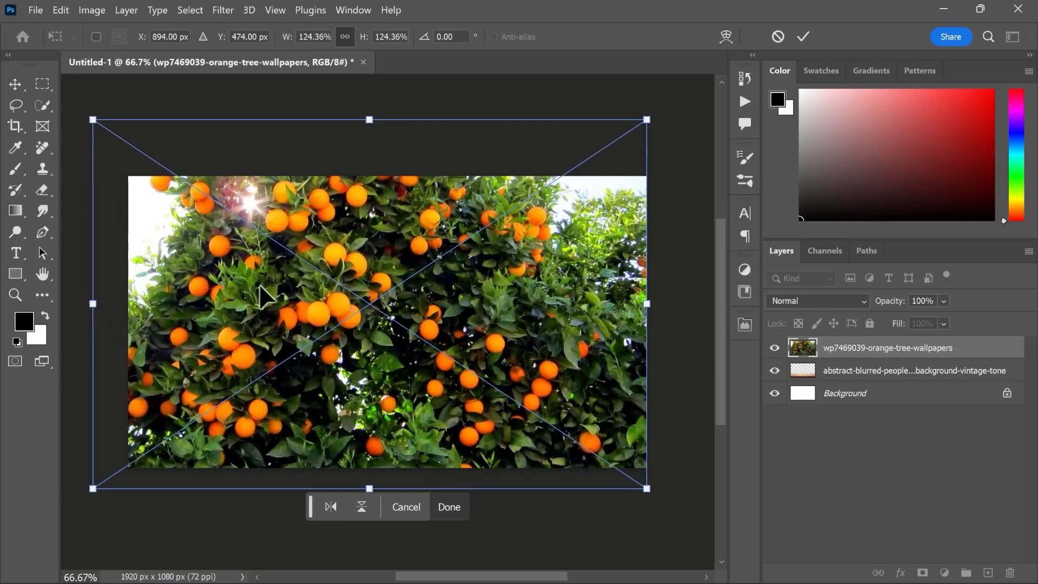
key(Return)
drag(302, 278, 300, 285)
key(Return)
drag(802, 354, 842, 385)
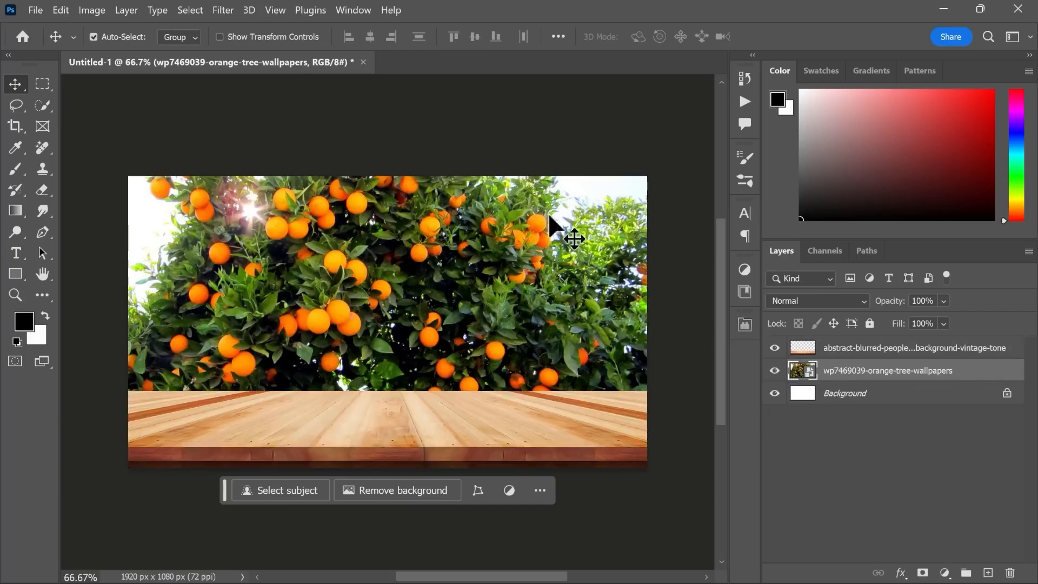
Apply a Gaussian Blur with a radius of 33.2 pixels to the orange-tree layer.
click(230, 13)
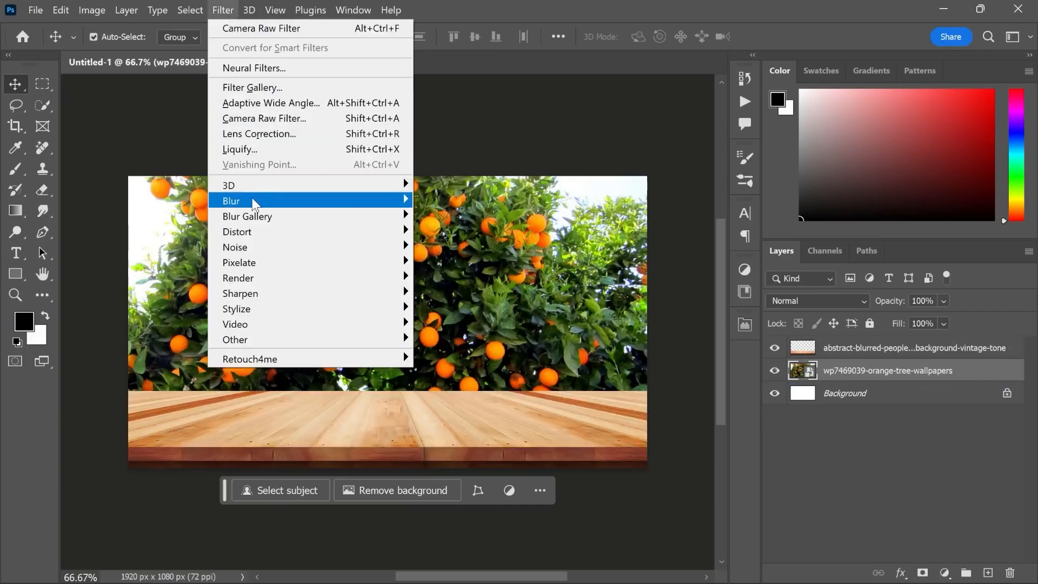
mouse_move(382, 202)
click(453, 262)
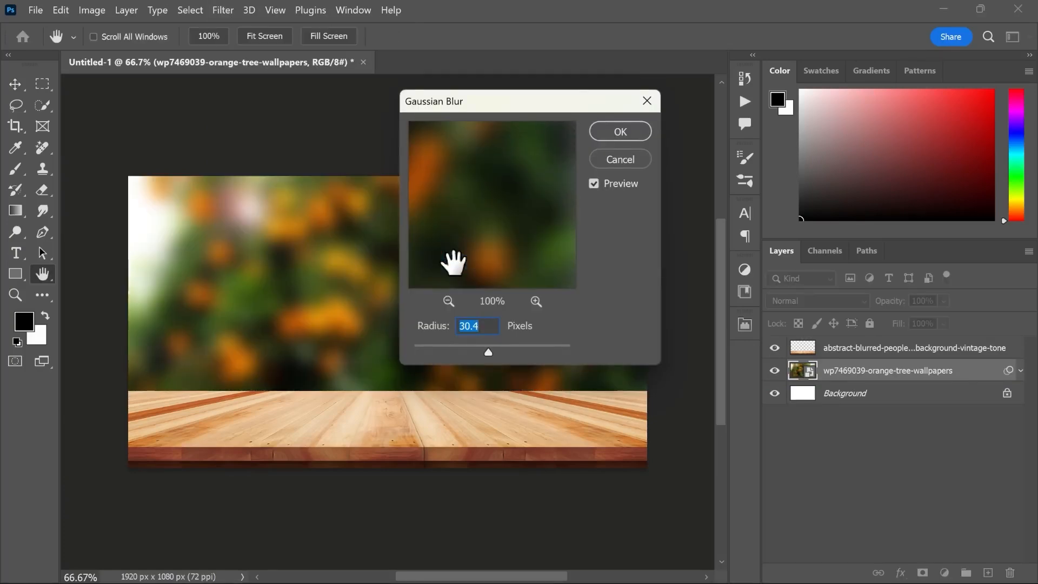
drag(488, 350, 490, 350)
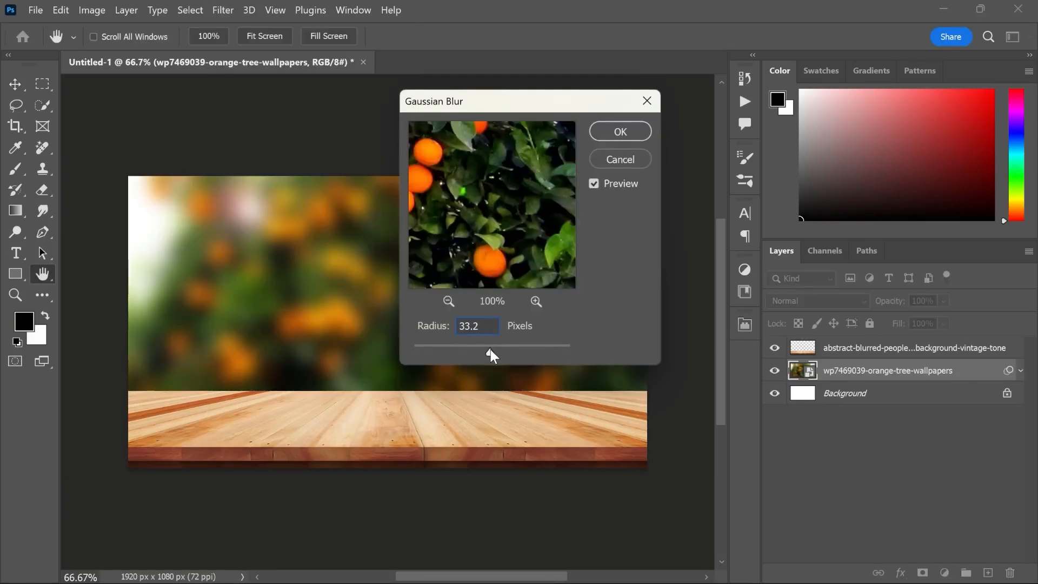
click(620, 132)
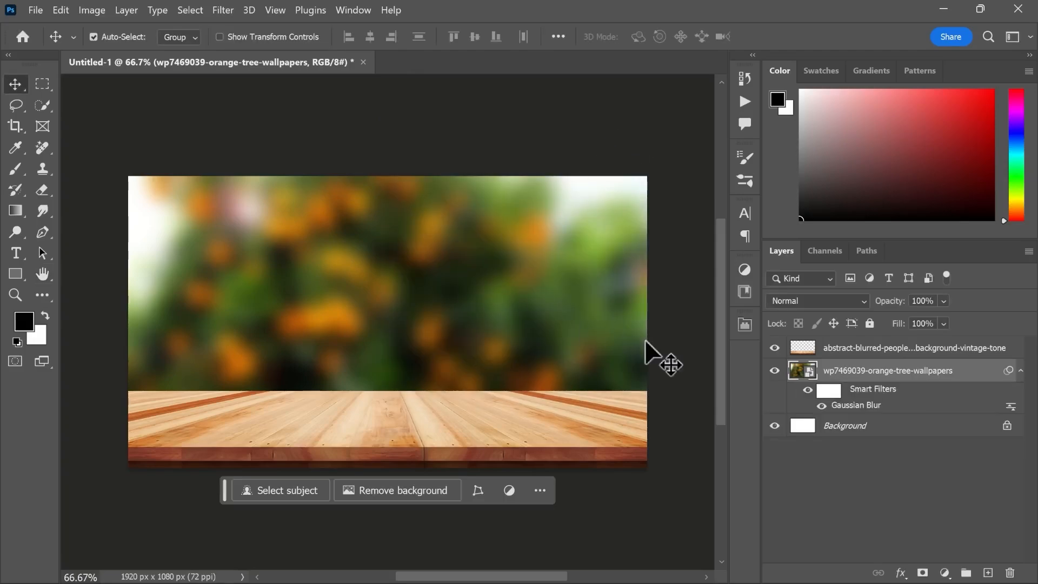
Group the tabletop and orange-tree layers, and name the group Background.
shift+click(852, 355)
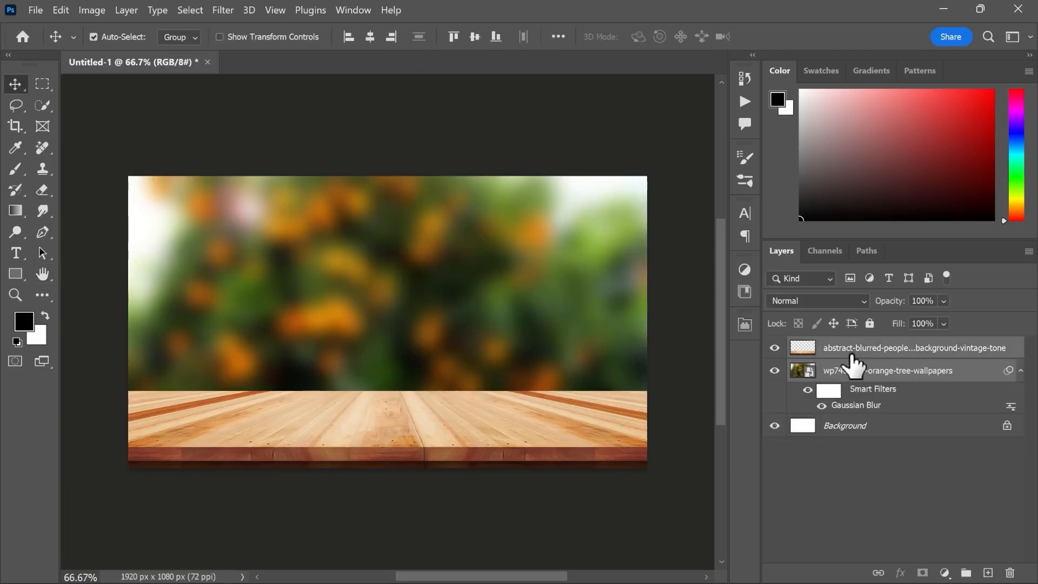
click(965, 572)
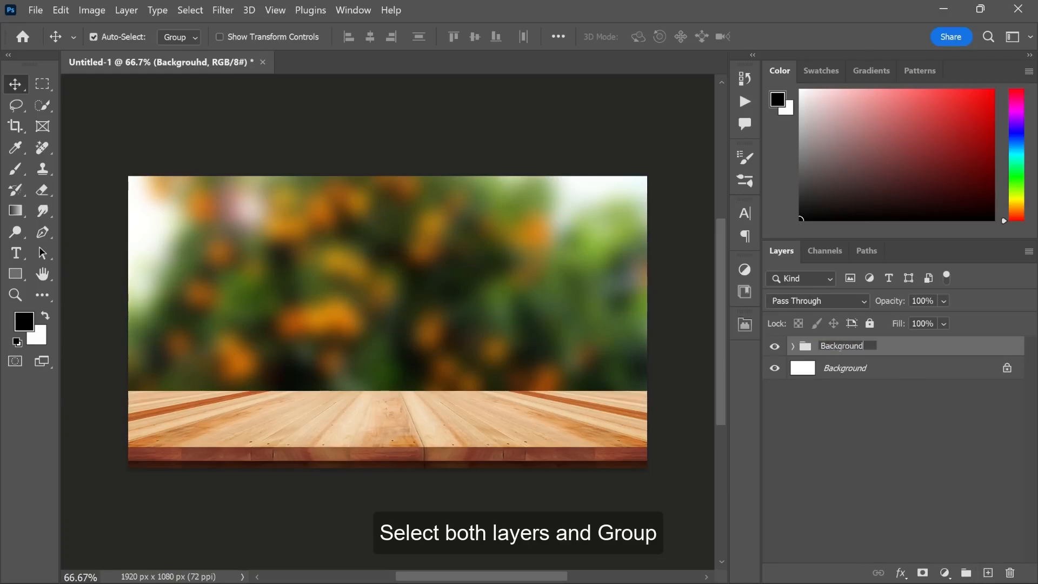
key(Return)
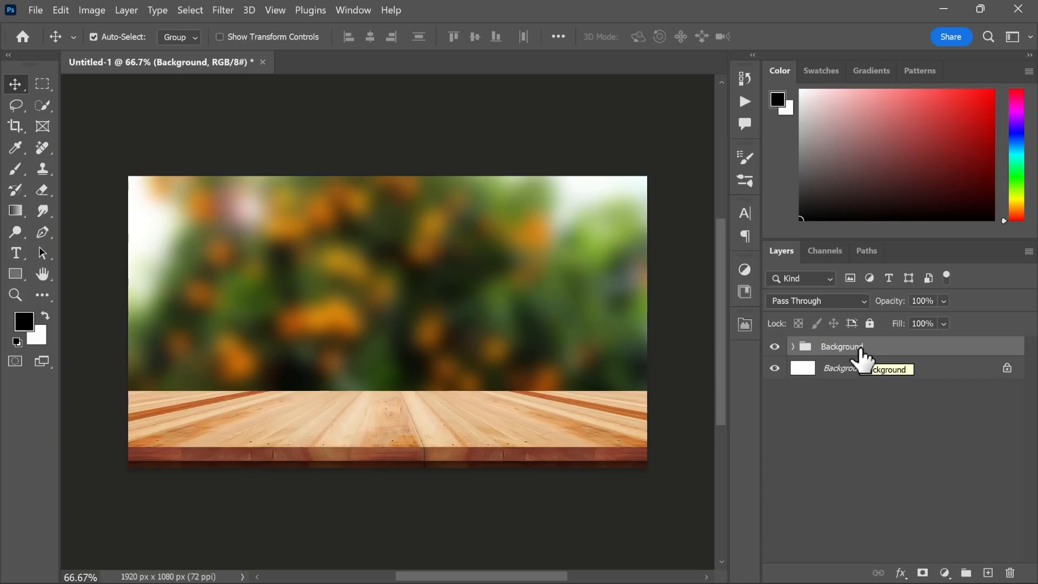
Place the Pngtree orange fruit image as an embedded layer, and enlarge it so the orange sits on the middle of the tabletop.
click(36, 9)
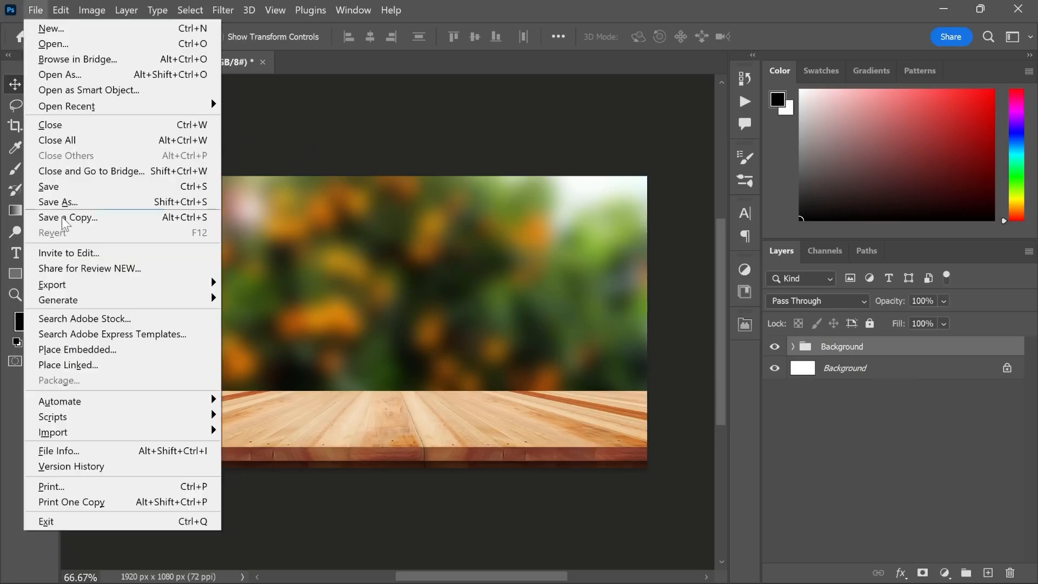
click(61, 351)
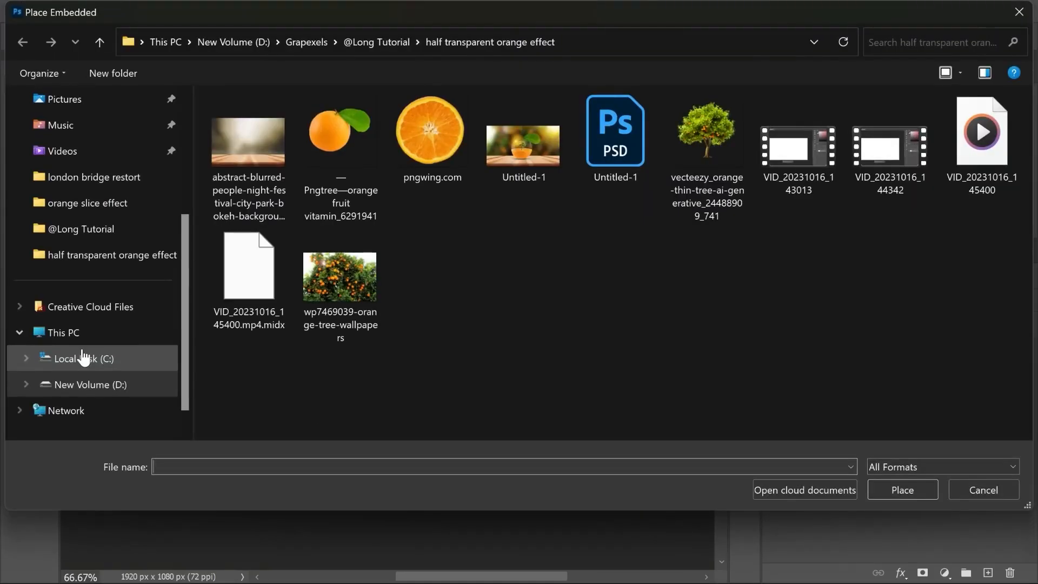
click(334, 154)
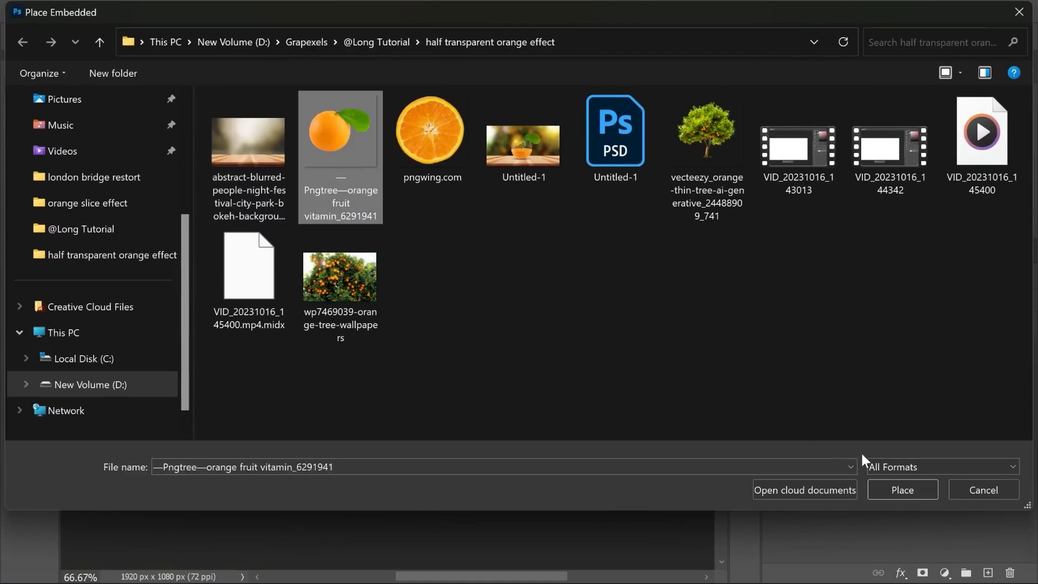
click(900, 487)
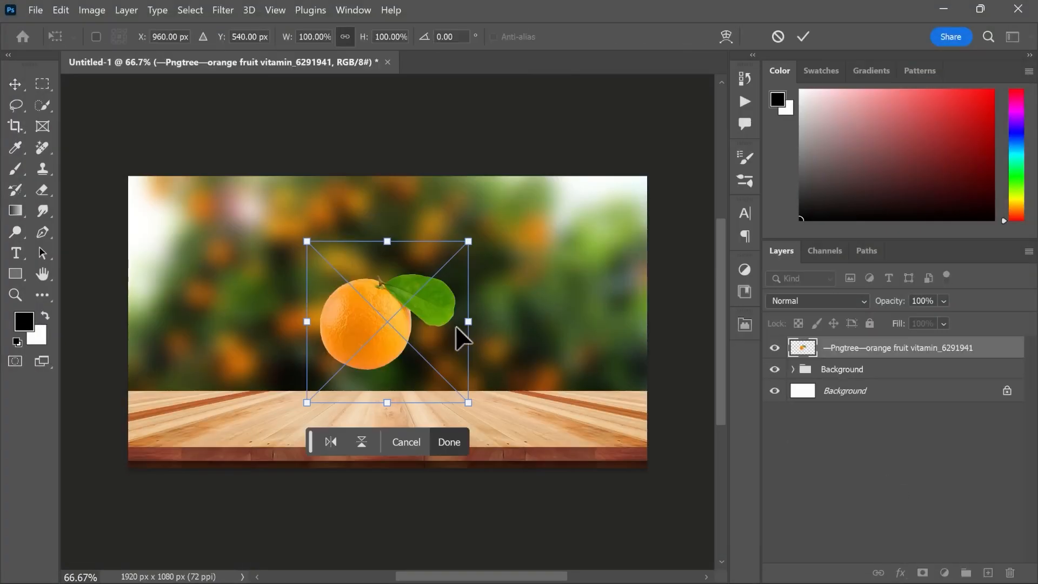
drag(470, 322, 633, 265)
drag(501, 319, 455, 309)
key(Return)
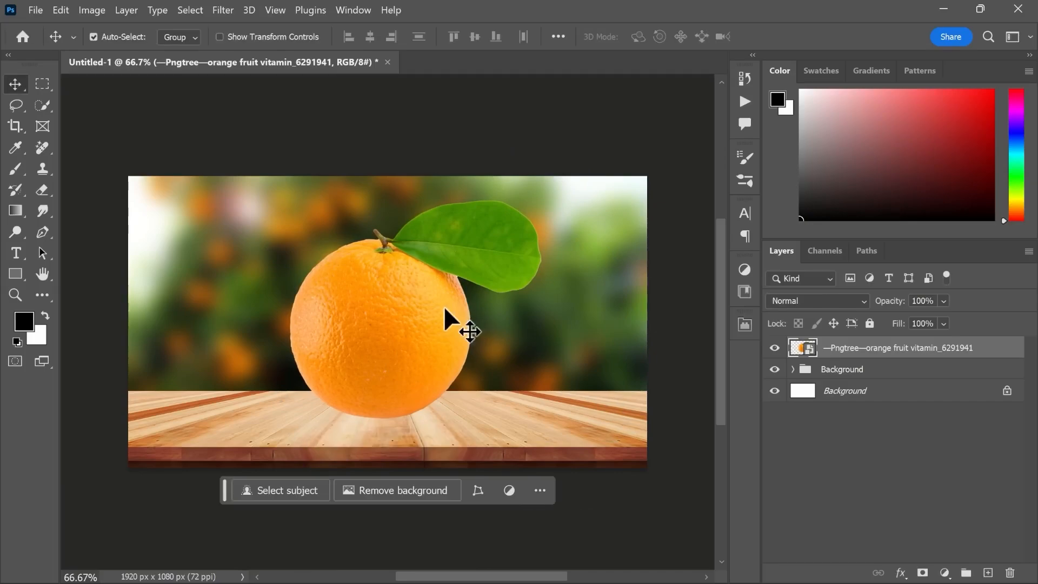
Rasterize the orange fruit layer and load its pixels as a selection.
right_click(834, 346)
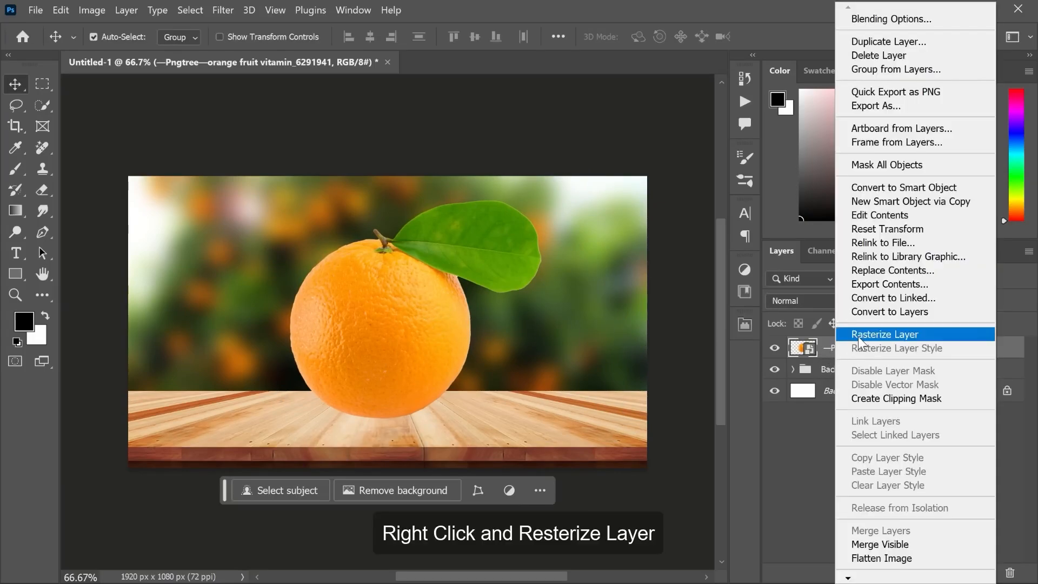
click(860, 335)
scroll(376, 341, up, 2)
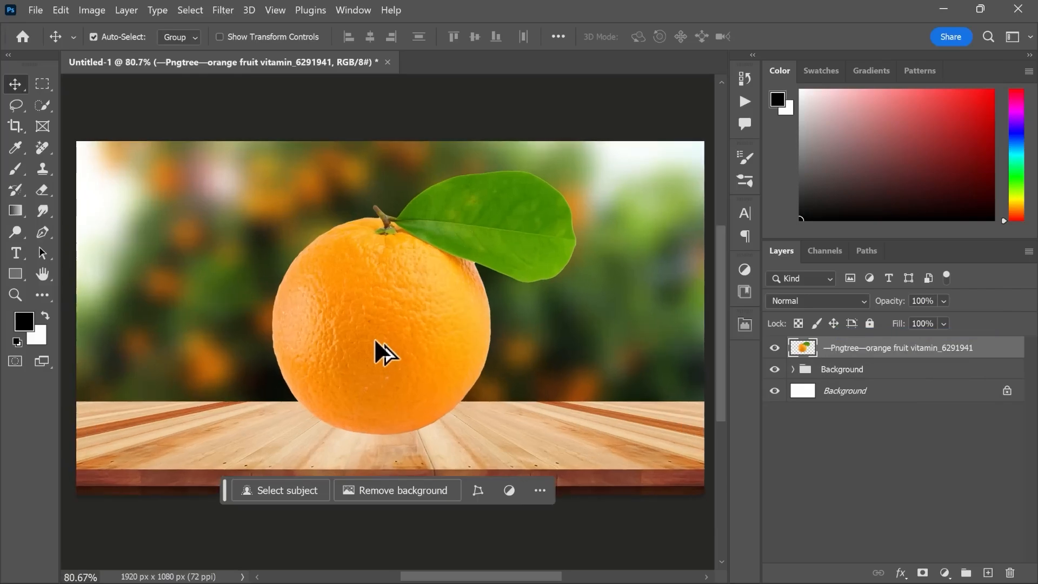
right_click(803, 347)
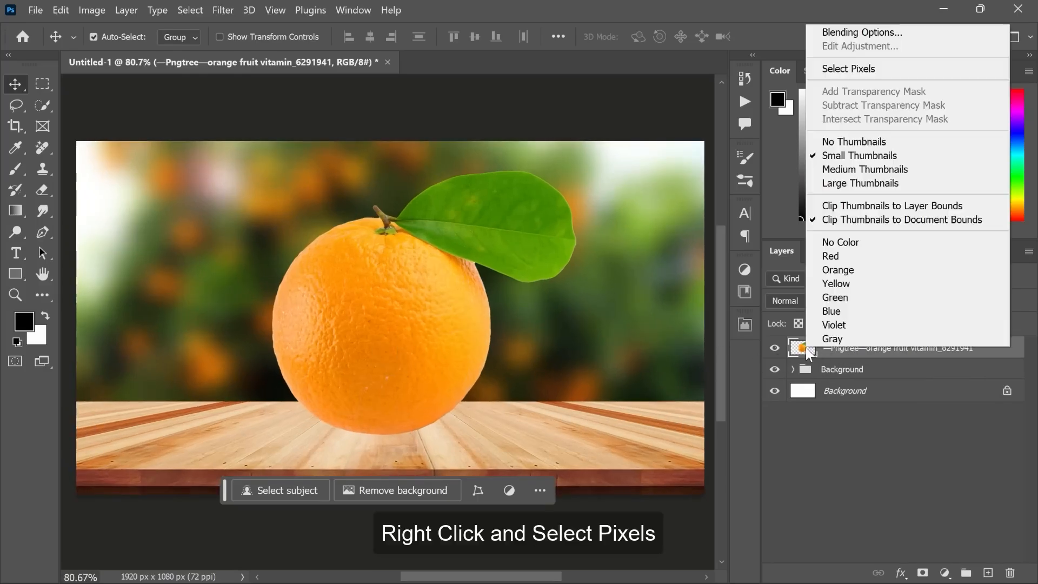
click(843, 68)
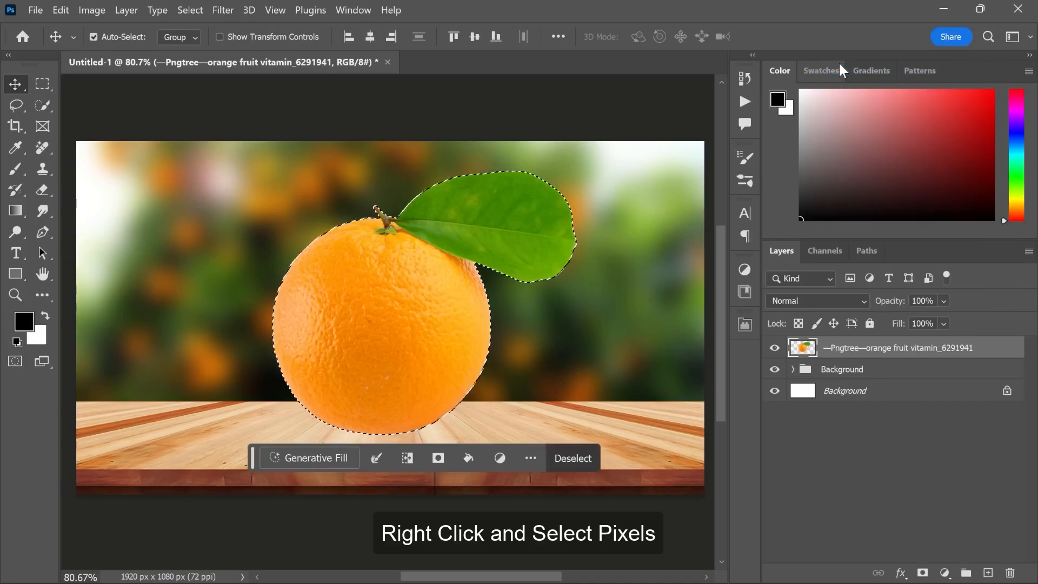
Subtract the green leaf from the orange's selection with the Quick Selection tool.
scroll(515, 200, up, 2)
scroll(515, 200, up, 1)
right_click(44, 103)
click(92, 120)
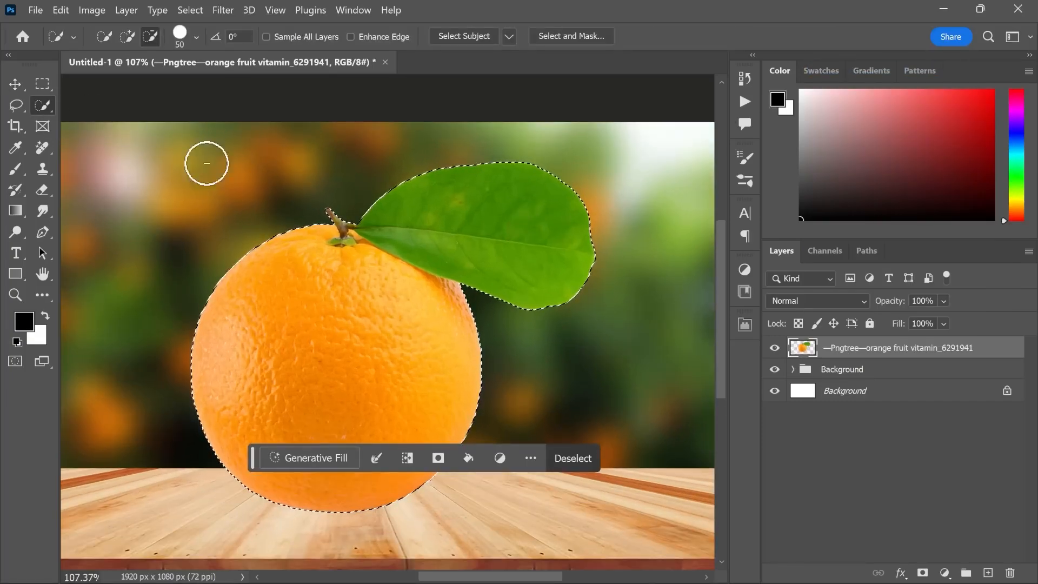
scroll(377, 239, up, 2)
mouse_move(543, 226)
mouse_down()
mouse_move(575, 205)
mouse_move(436, 128)
mouse_move(359, 150)
mouse_up()
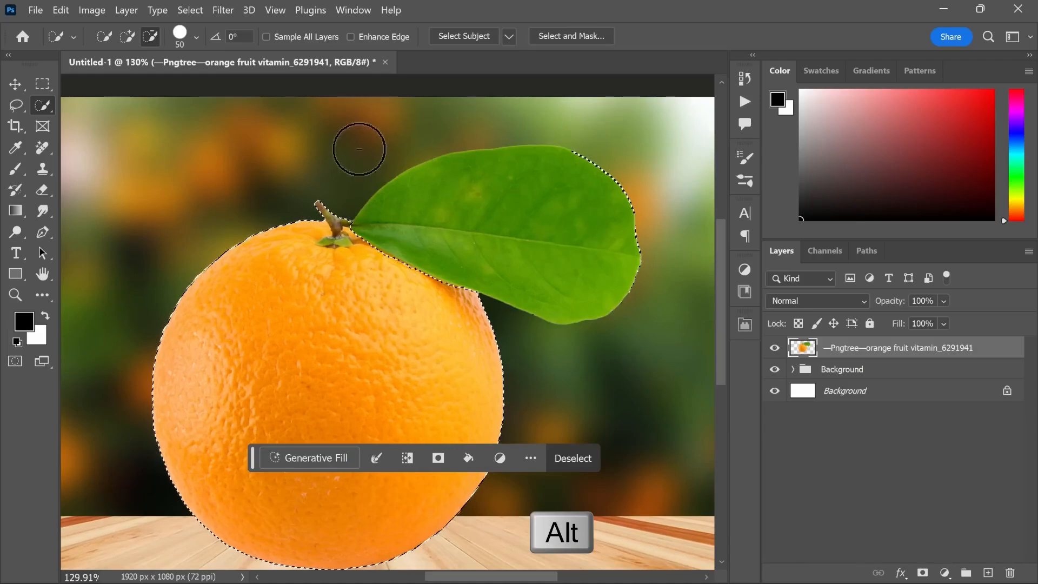
mouse_move(650, 189)
mouse_down()
mouse_move(611, 232)
mouse_move(514, 287)
mouse_move(593, 315)
mouse_move(573, 282)
mouse_up()
Reduce the Quick Selection brush to 10 px, and subtract the stem and the green cap at its base from the selection.
scroll(336, 243, up, 5)
key(bracketleft)
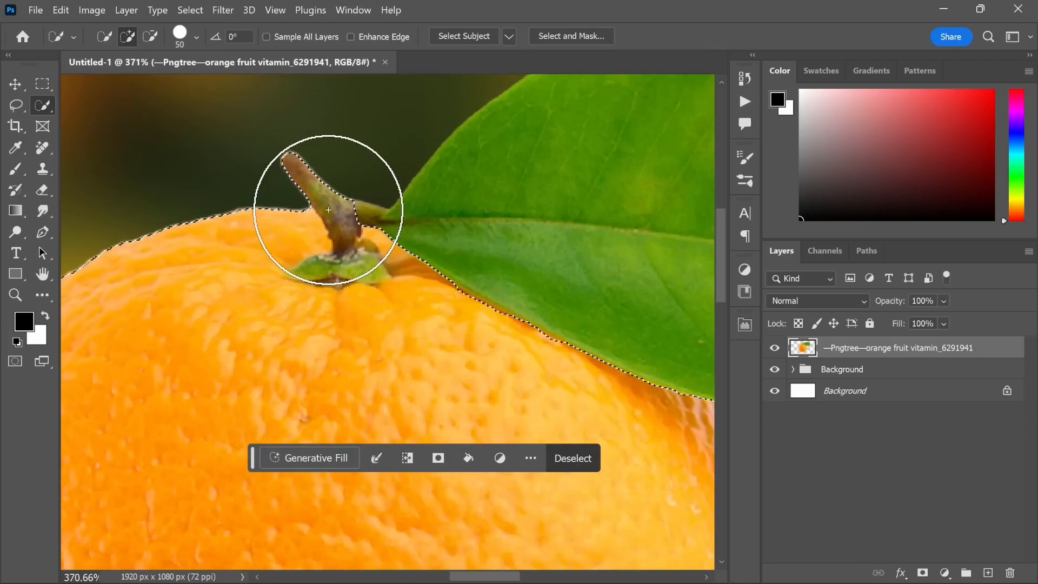
key(bracketleft)
key(bracketleft)
key(bracketleft)
key(bracketleft)
key(bracketleft)
key(bracketleft)
key(bracketleft)
drag(291, 163, 306, 172)
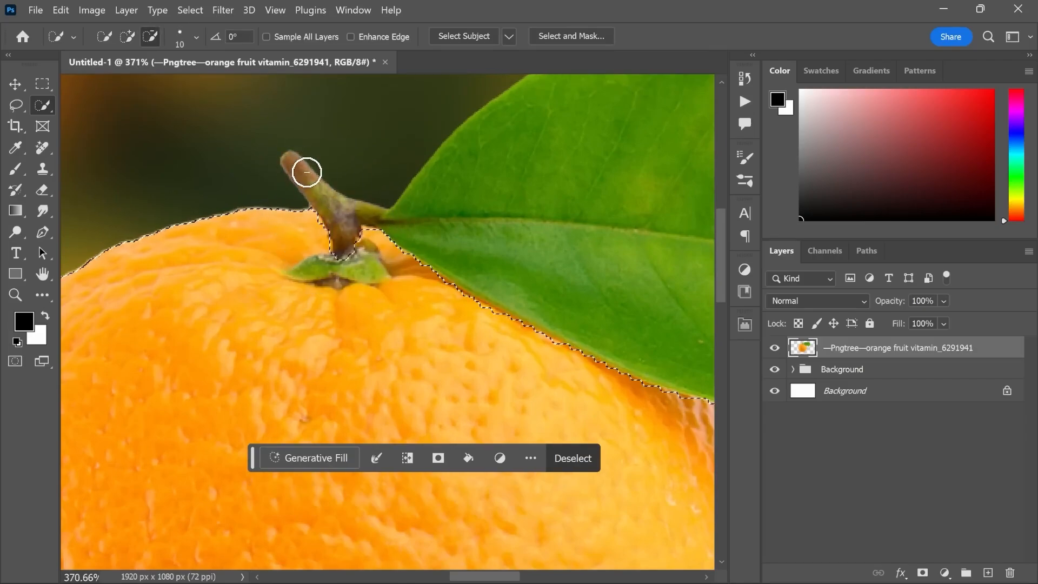
drag(349, 247, 333, 268)
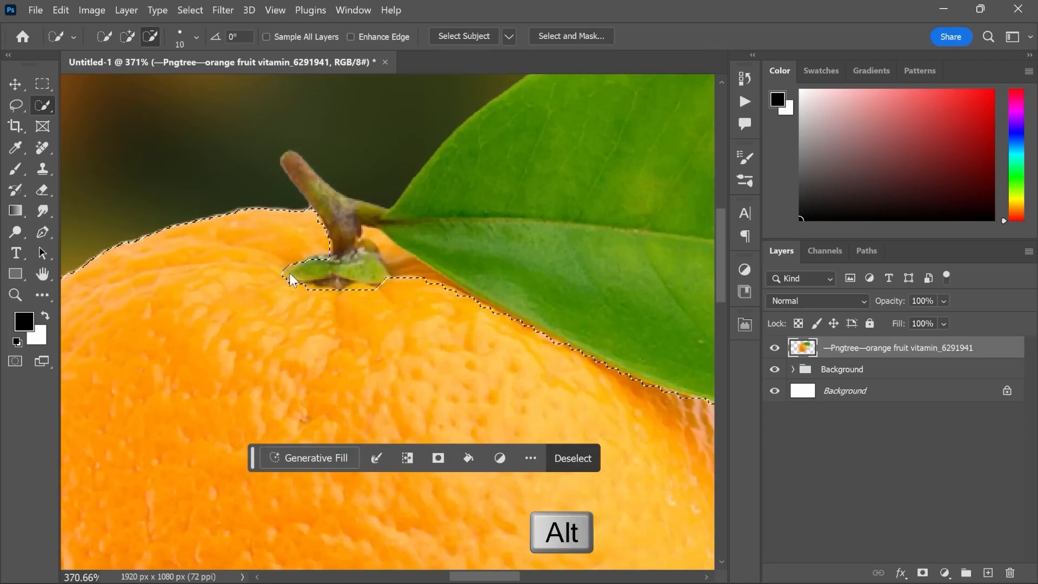
Refine the selection around the green cap with the Quick Selection tool, adding back the peel between the cap and the leaf.
drag(330, 261, 345, 255)
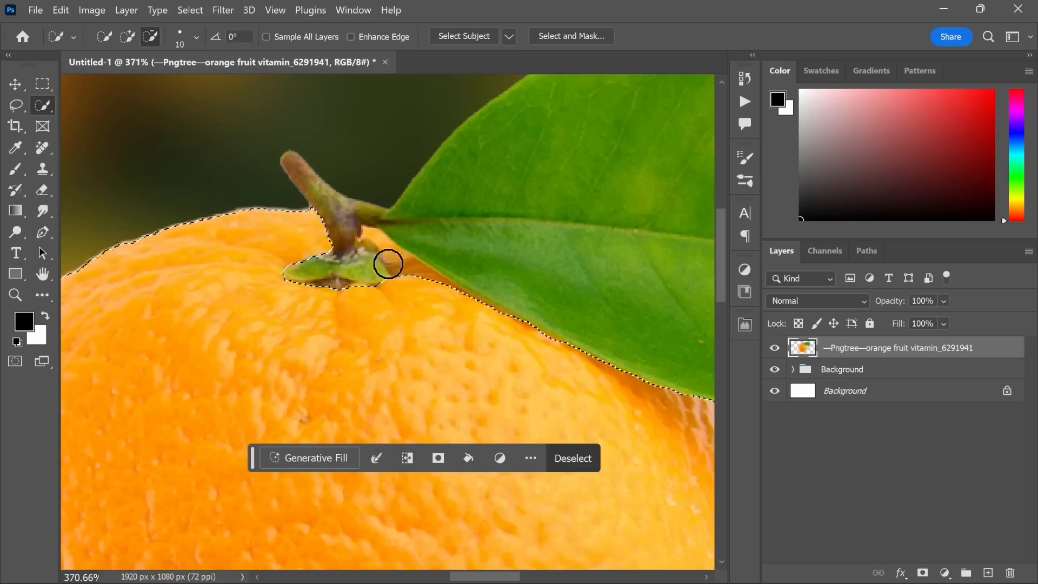
mouse_move(396, 284)
mouse_down()
mouse_move(415, 276)
mouse_move(380, 243)
mouse_move(361, 245)
mouse_move(370, 257)
mouse_up()
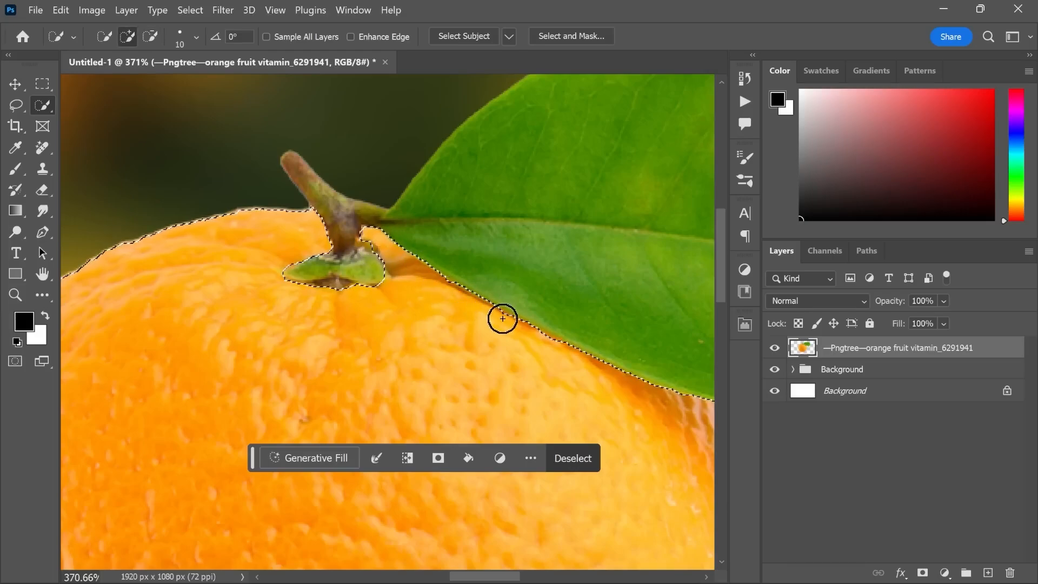
drag(582, 337, 486, 267)
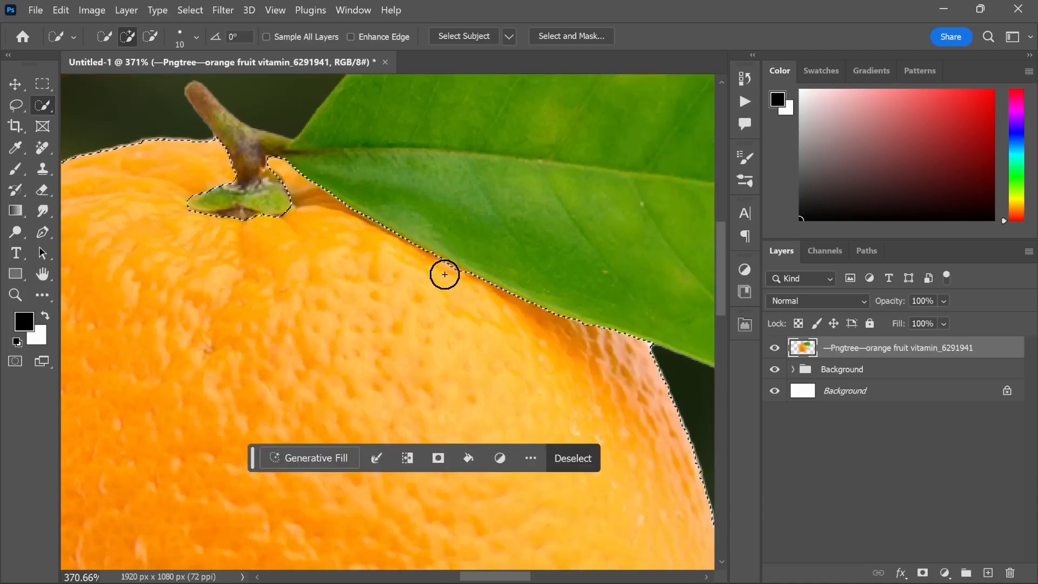
drag(317, 239, 400, 278)
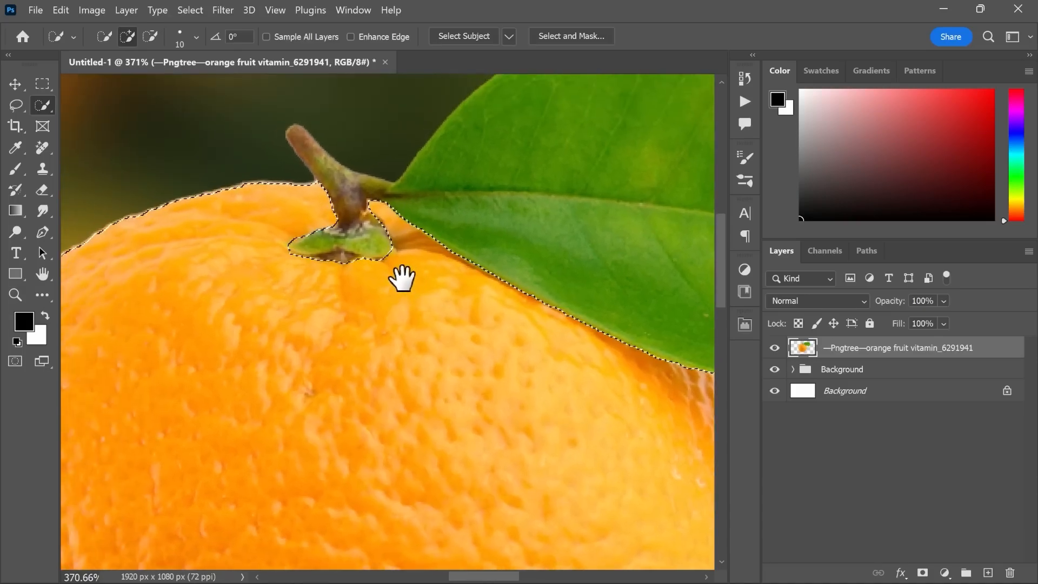
key(alt)
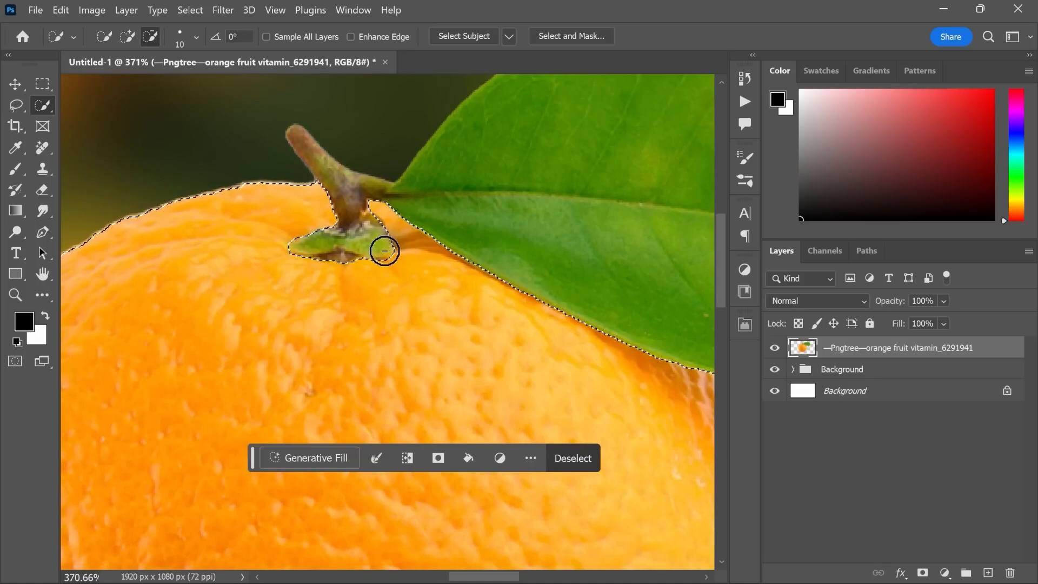
scroll(323, 185, down, 3)
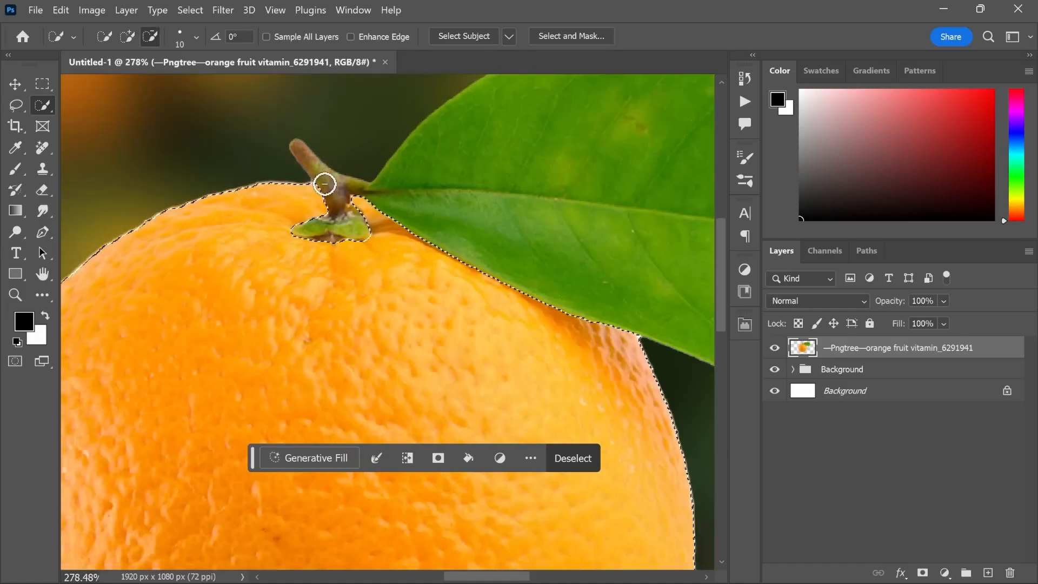
scroll(322, 185, down, 2)
Clean up the selection along the upper-left edge of the orange with the Quick Selection tool.
drag(220, 233, 406, 190)
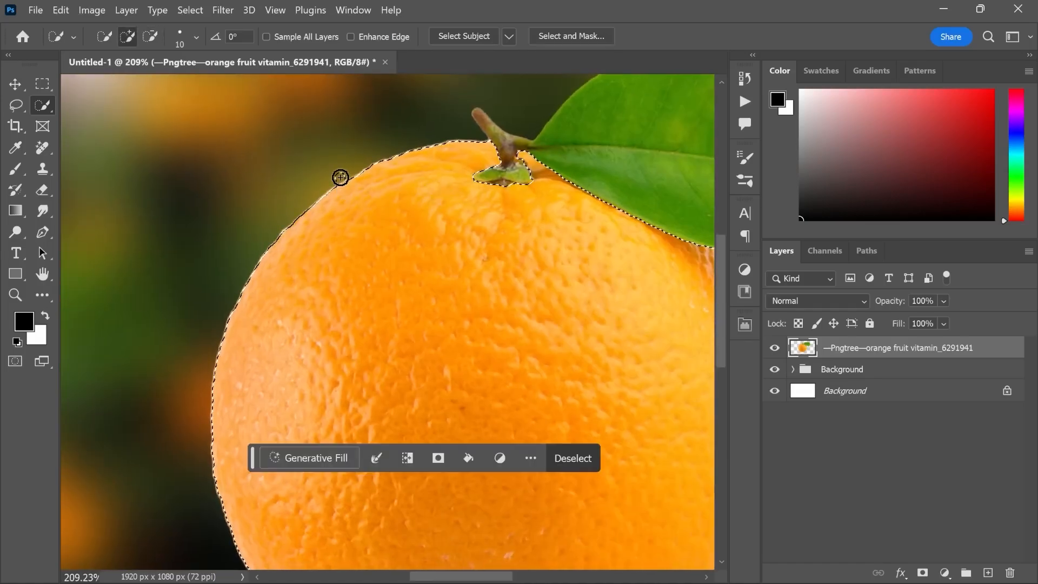
mouse_move(401, 146)
mouse_down()
mouse_move(295, 192)
mouse_move(252, 268)
mouse_move(252, 361)
mouse_up()
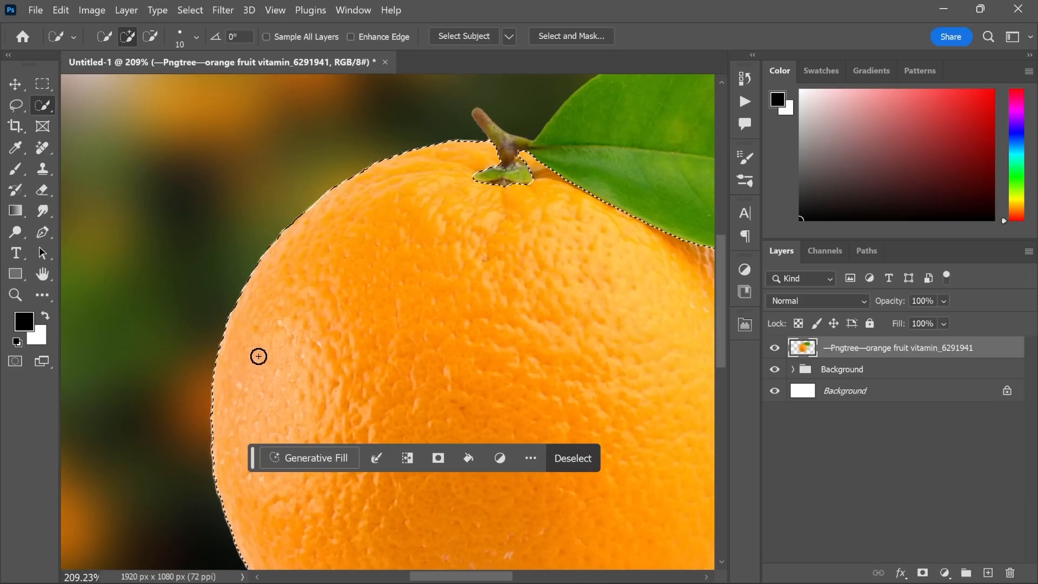
scroll(310, 271, down, 7)
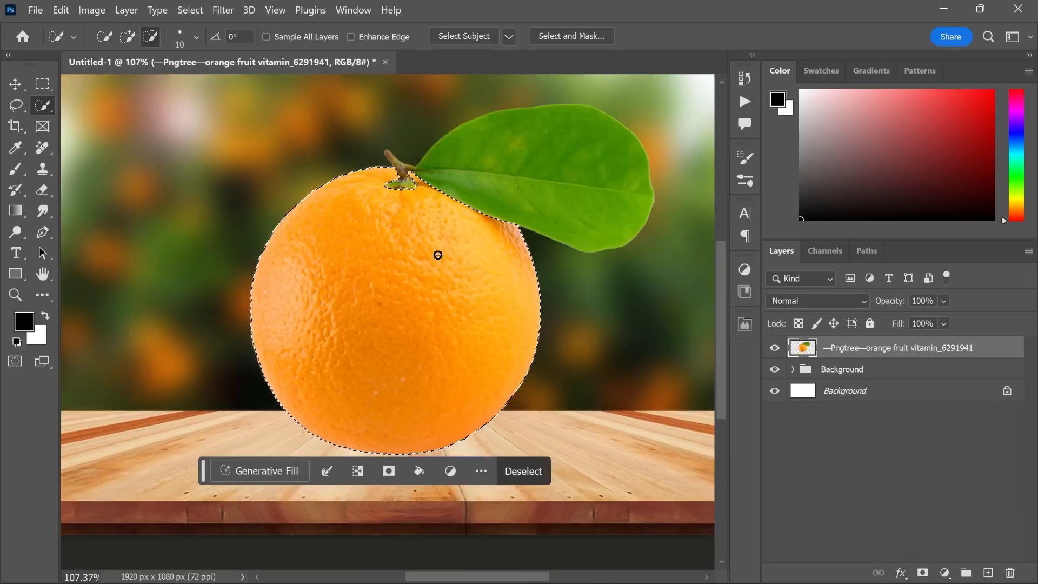
Subtract the orange's lower half from the selection with the Rectangular Marquee tool, and copy the selected upper half to a new layer.
click(50, 79)
click(97, 82)
key(alt)
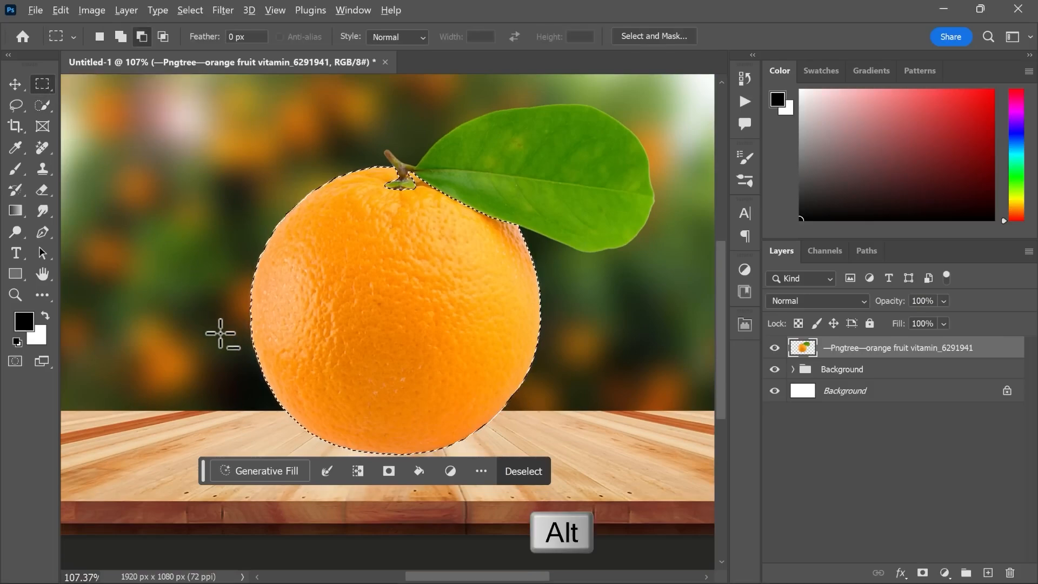
drag(221, 334, 599, 470)
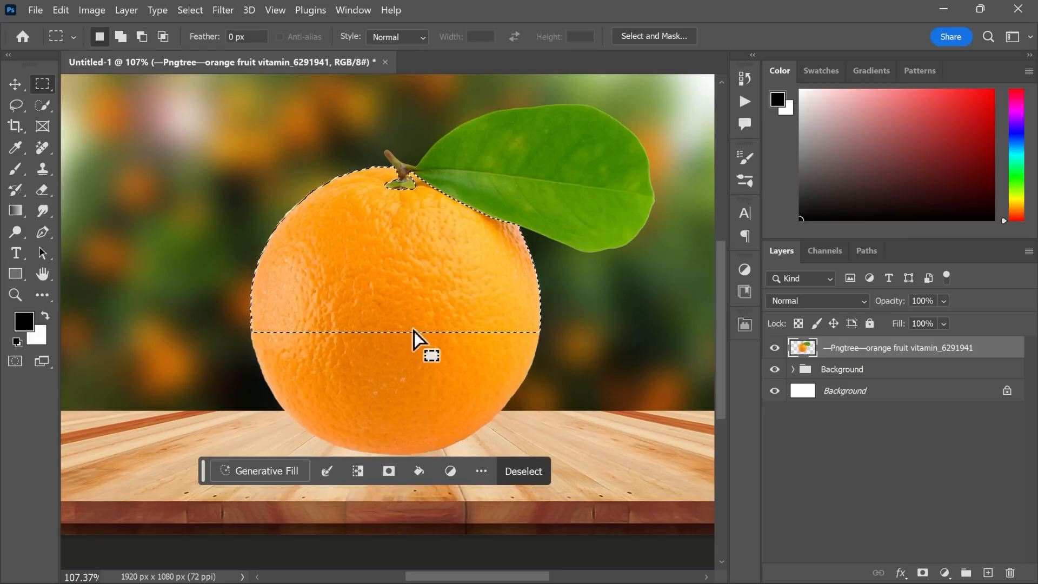
key(ctrl+j)
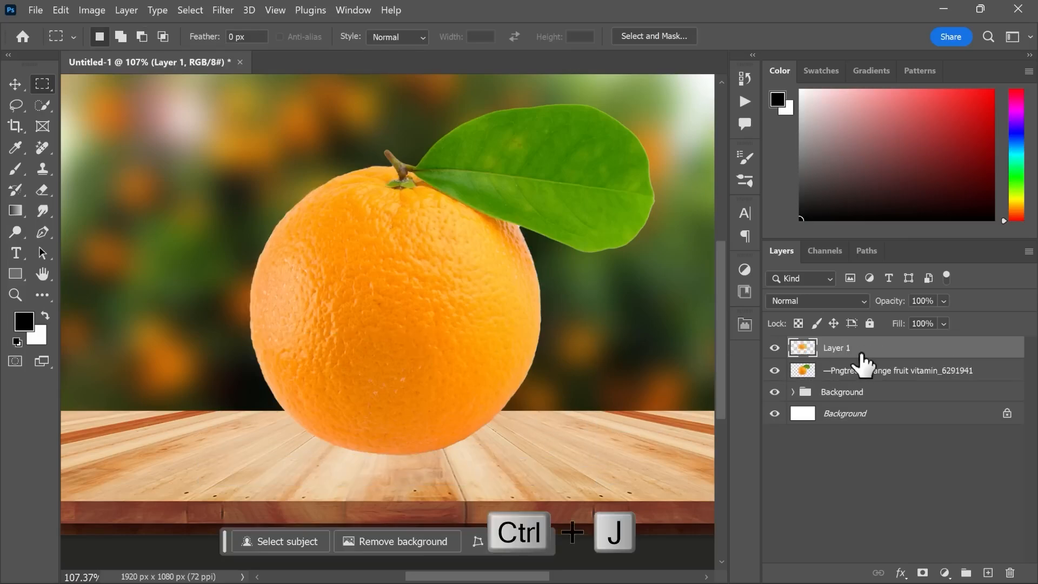
Hide the original orange fruit layer and set the upper-half copy's blend mode to Screen.
click(775, 371)
click(801, 302)
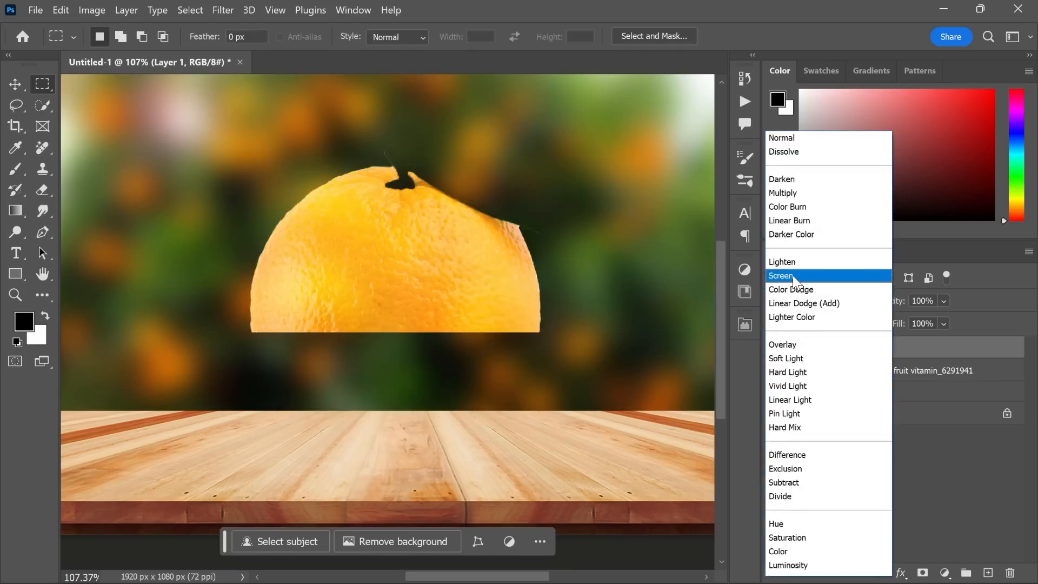
click(793, 275)
Desaturate the upper-half orange copy on Layer 1.
click(109, 11)
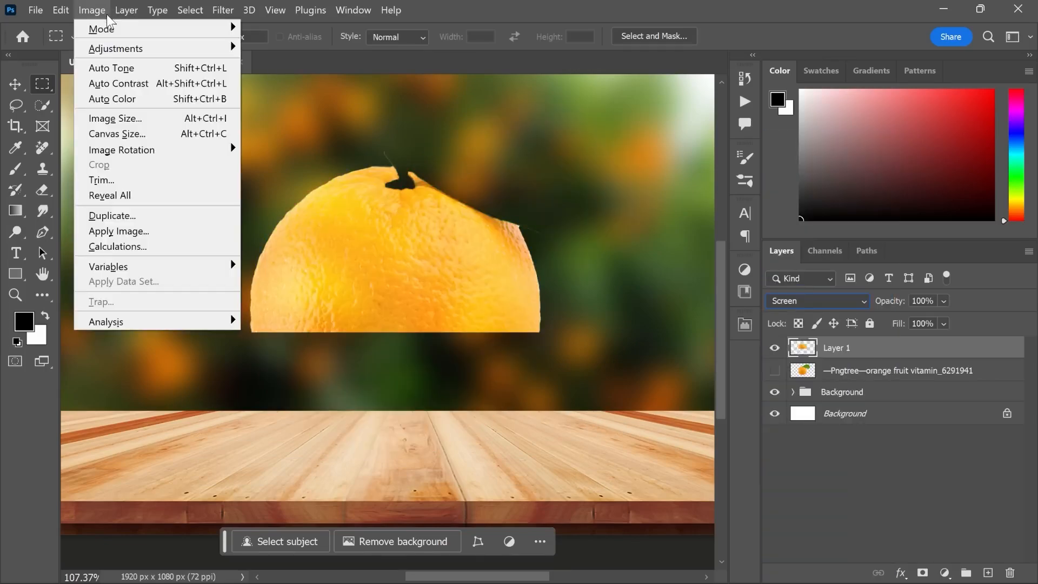
mouse_move(123, 50)
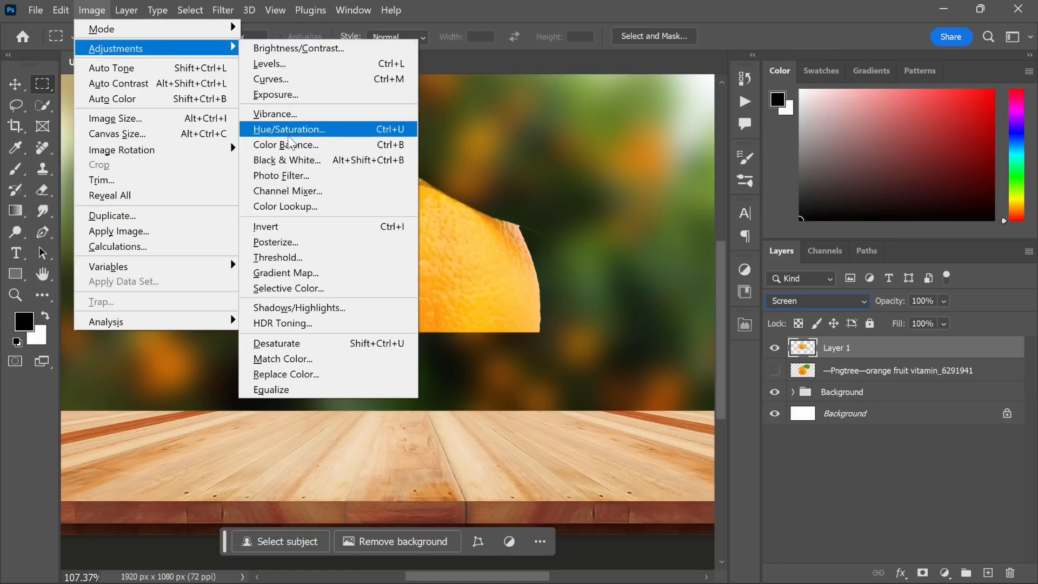
click(276, 344)
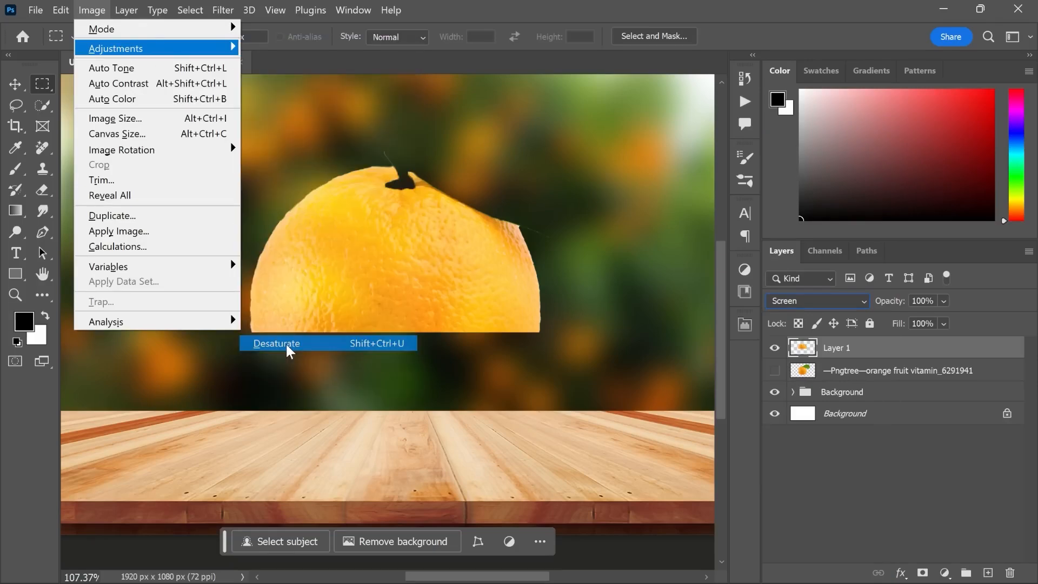
Apply Levels to Layer 1 with input black 94, midtone 0.58 and white 196.
click(90, 11)
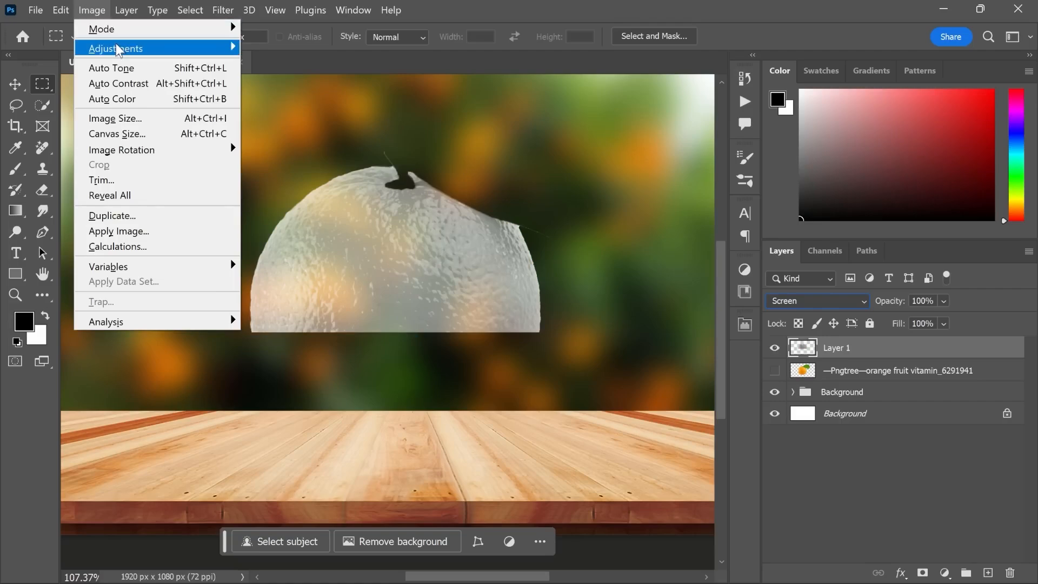
mouse_move(117, 48)
click(276, 63)
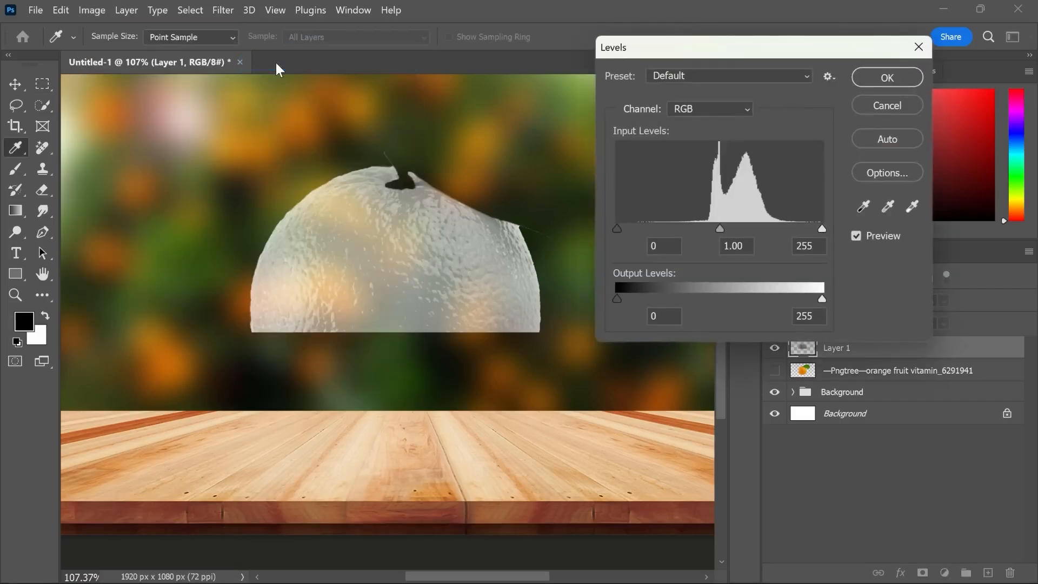
drag(617, 228, 673, 231)
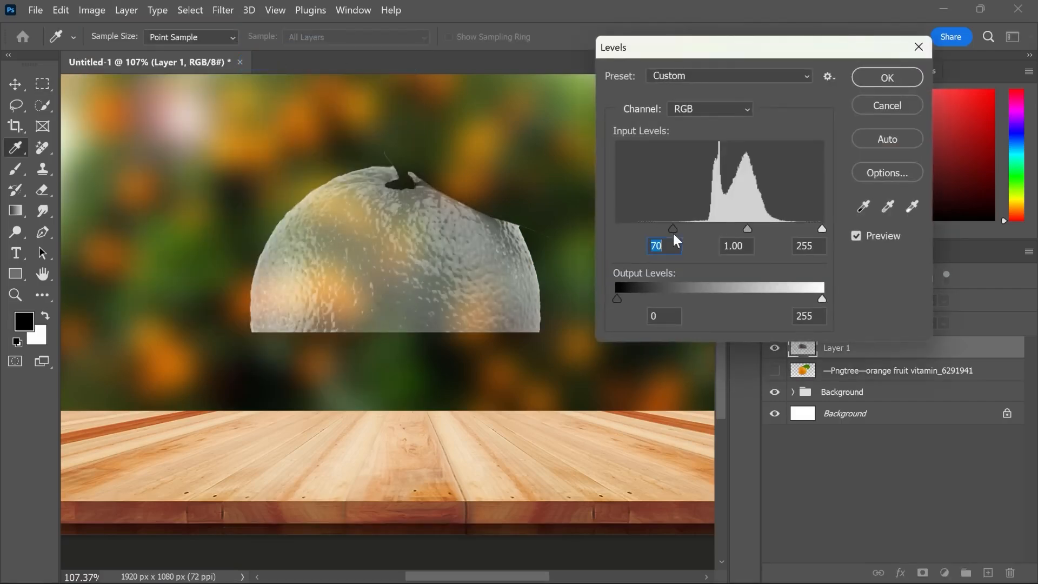
drag(816, 229, 750, 230)
drag(673, 228, 774, 228)
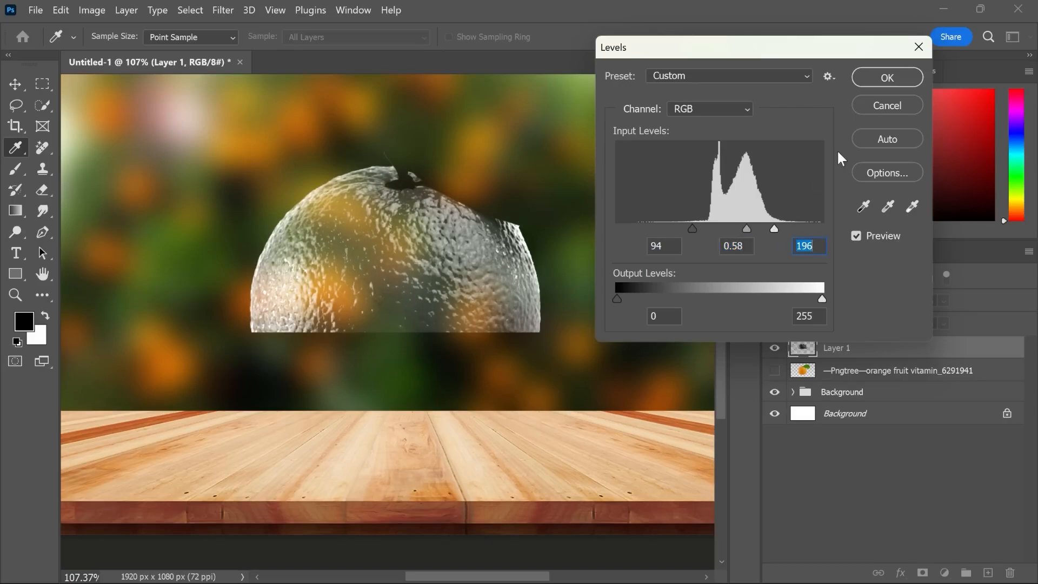
click(907, 80)
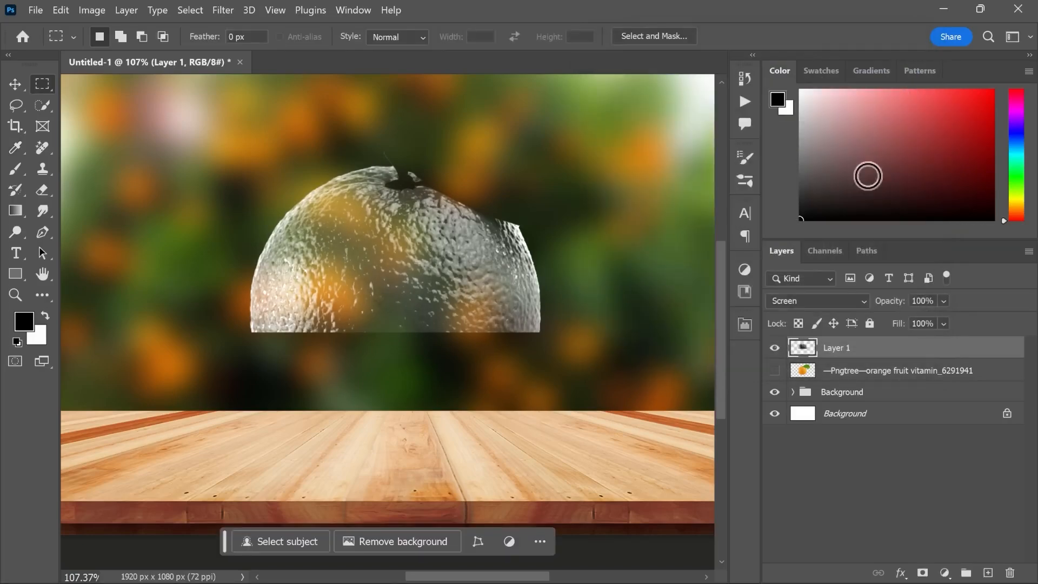
Show the original orange fruit layer again and load Layer 1's pixels as a selection.
click(774, 370)
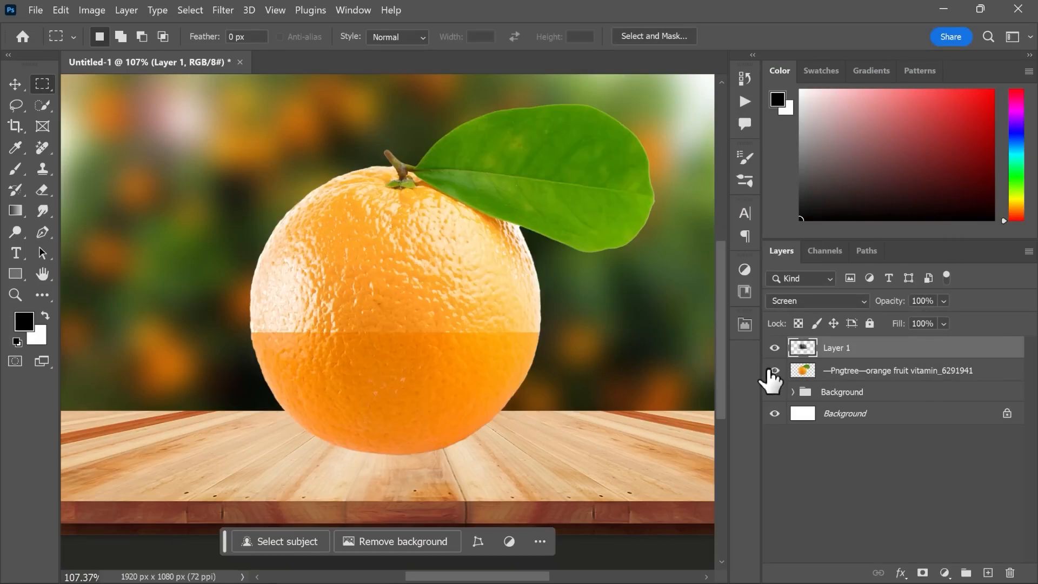
right_click(806, 346)
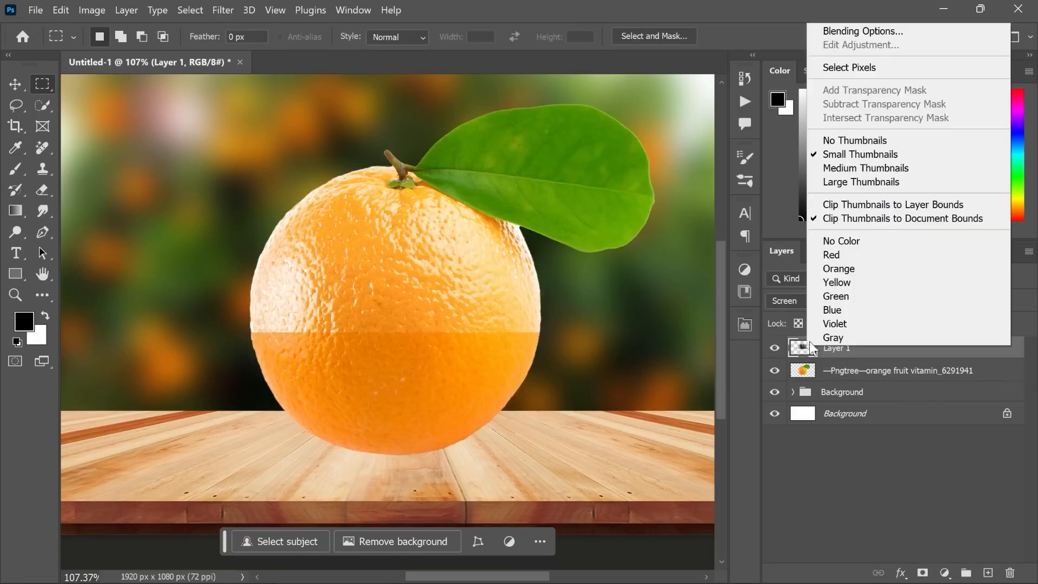
click(841, 71)
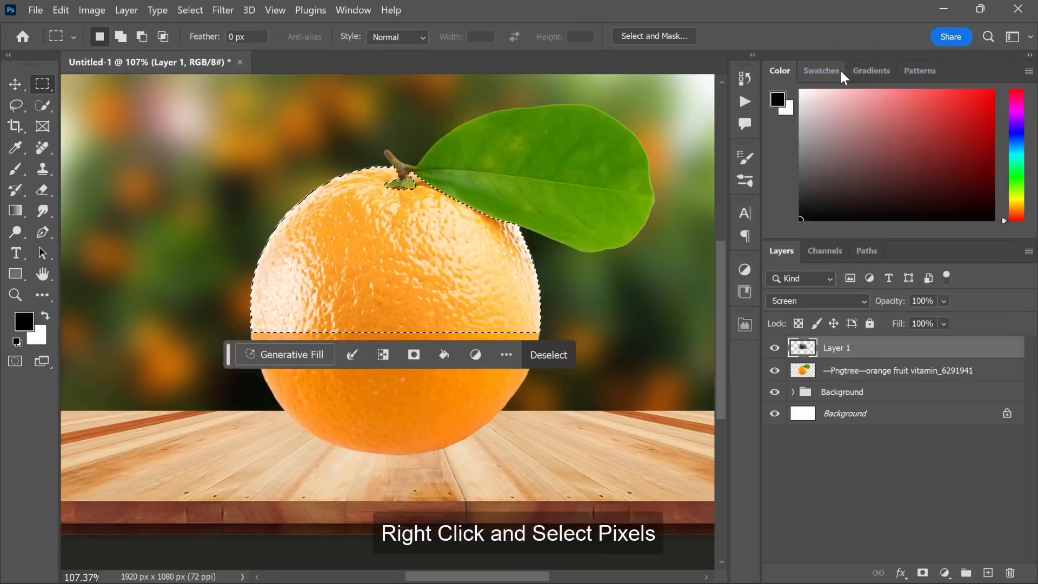
Add a layer mask to the orange fruit layer from the selection, and invert the mask.
click(822, 377)
click(922, 573)
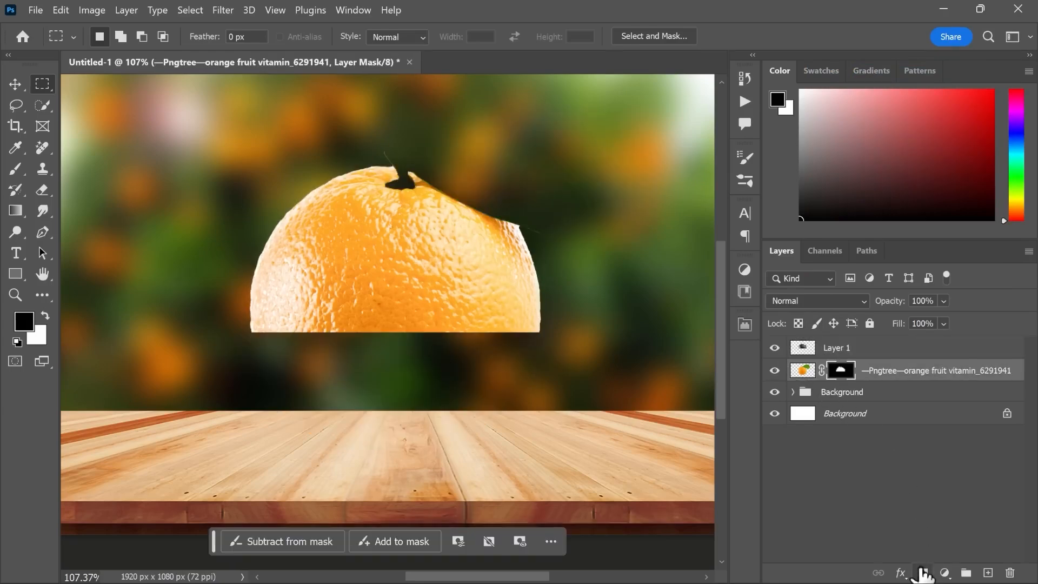
key(ctrl+i)
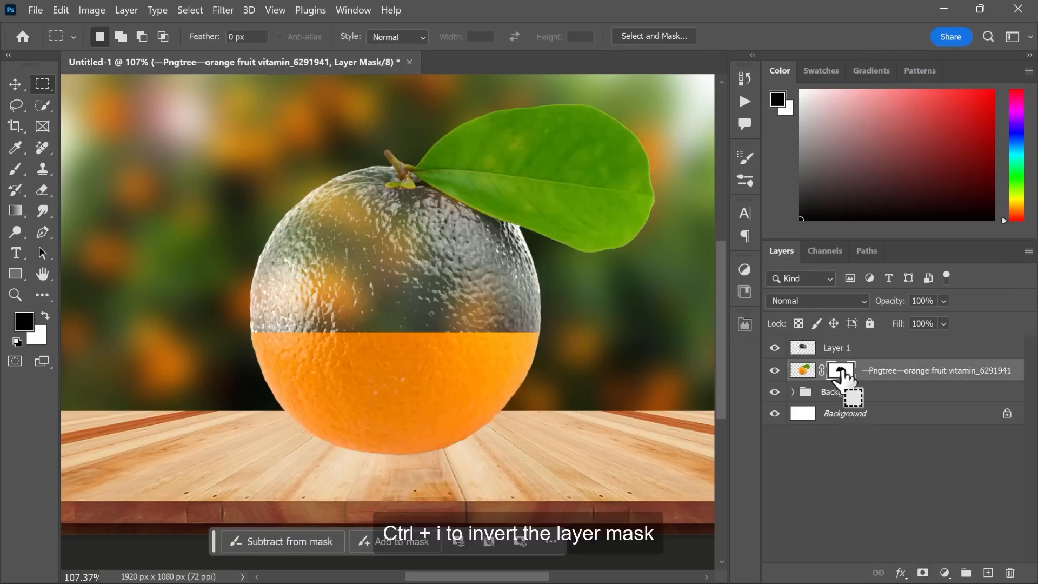
Place the pngwing.com orange slice image as an embedded layer above Layer 1.
click(845, 359)
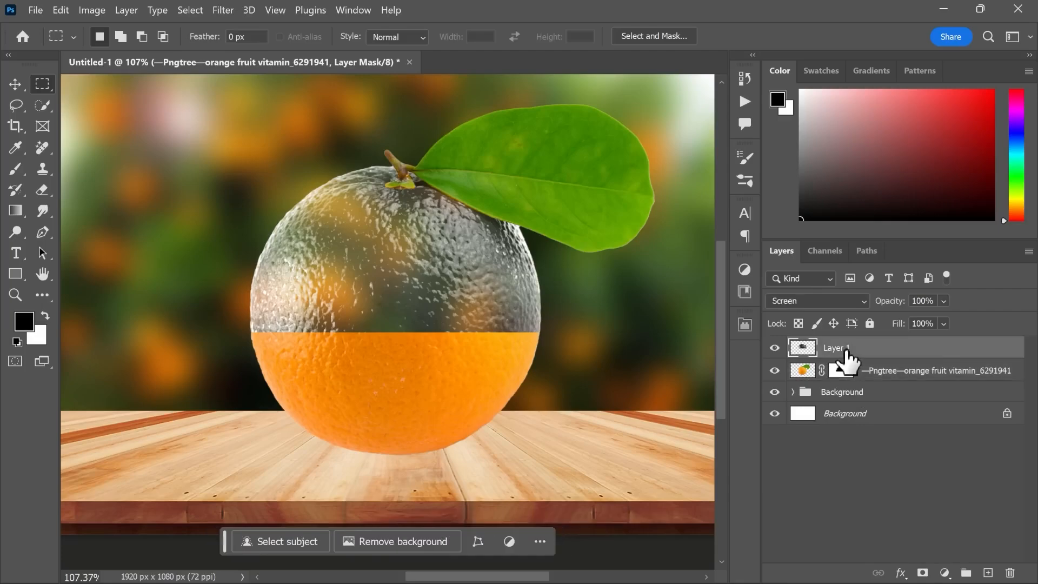
key(v)
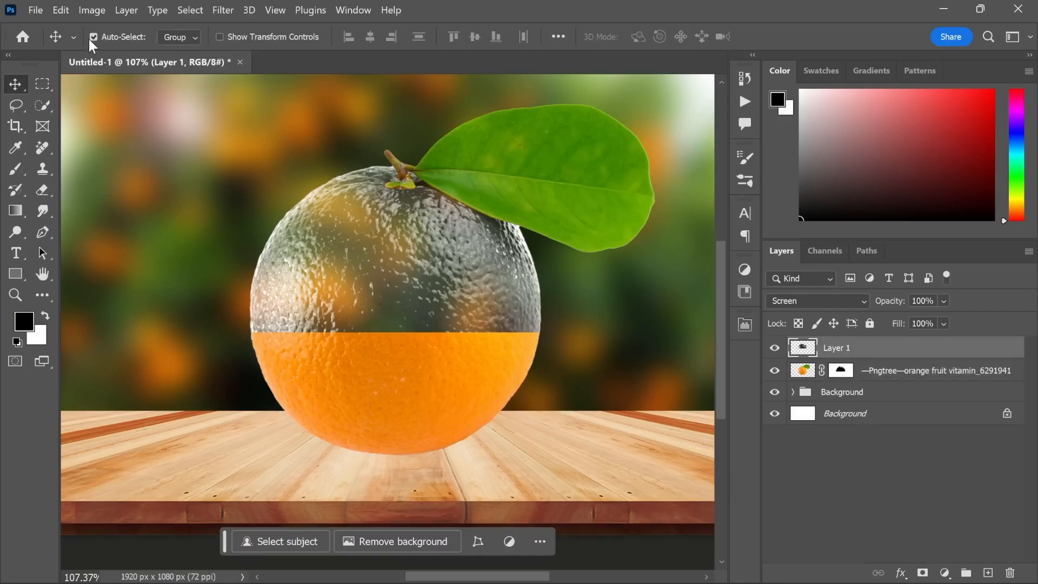
click(35, 10)
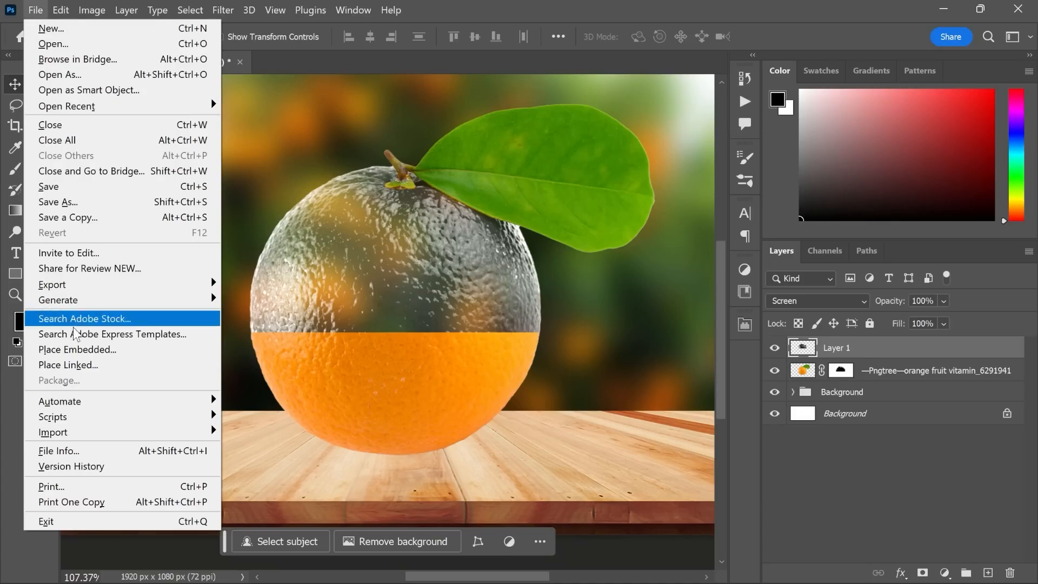
click(54, 352)
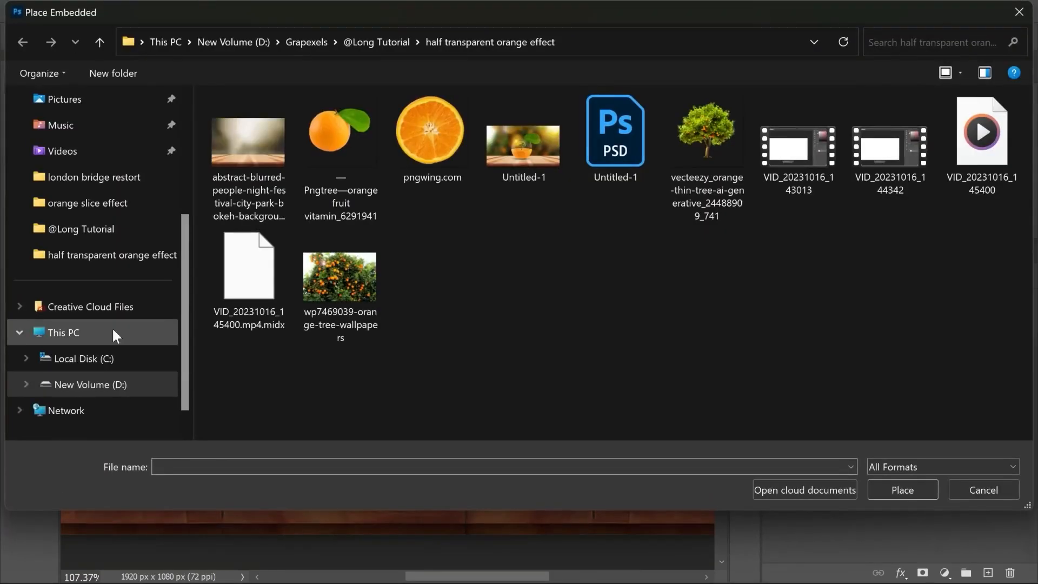
click(436, 163)
click(893, 487)
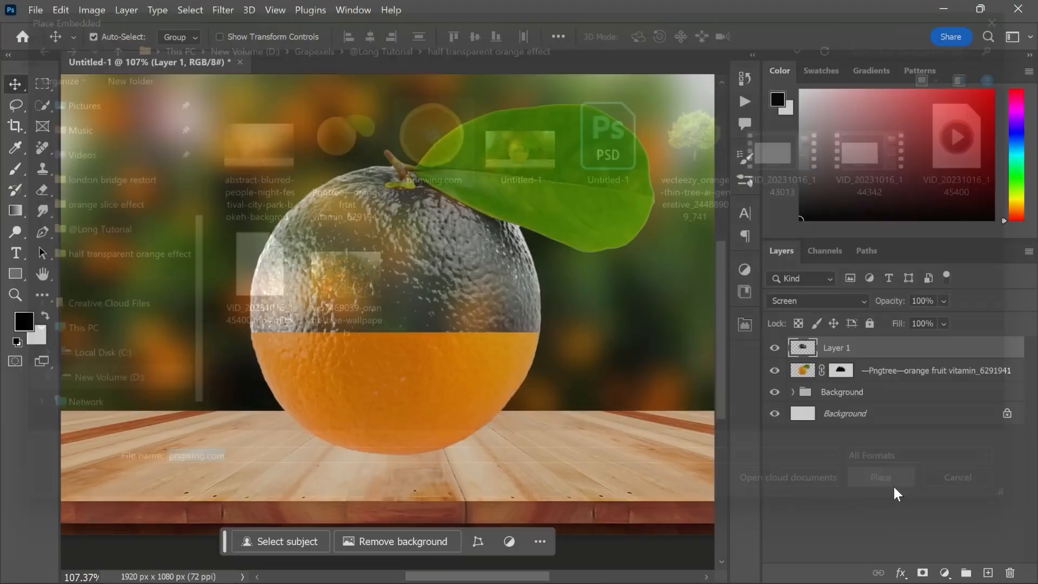
Flatten and widen the orange slice to about 167.4% width and 30.28% height, fitting it over the orange's cut line, and commit the transform.
drag(384, 212, 381, 330)
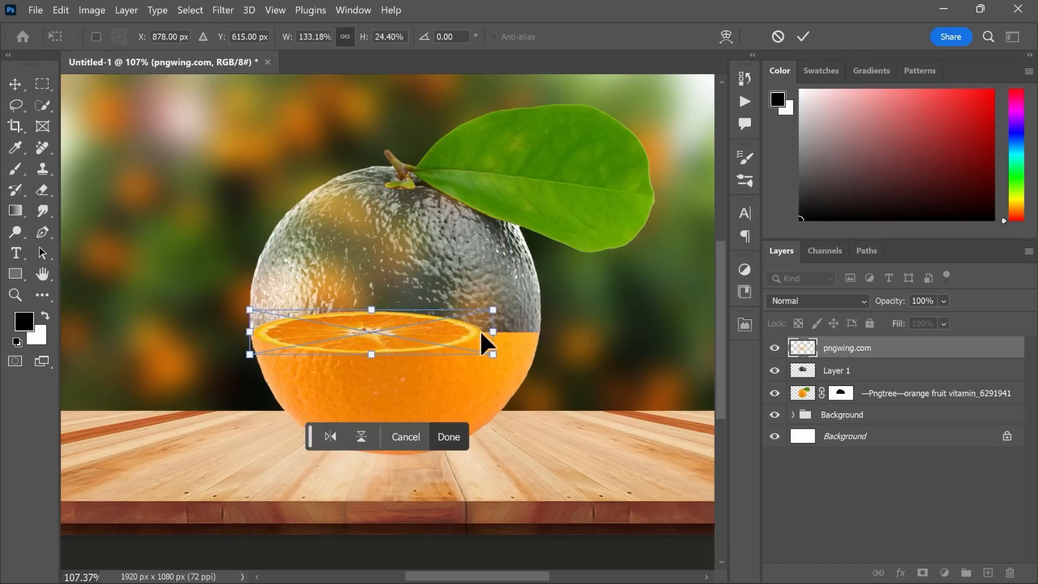
drag(494, 312, 554, 332)
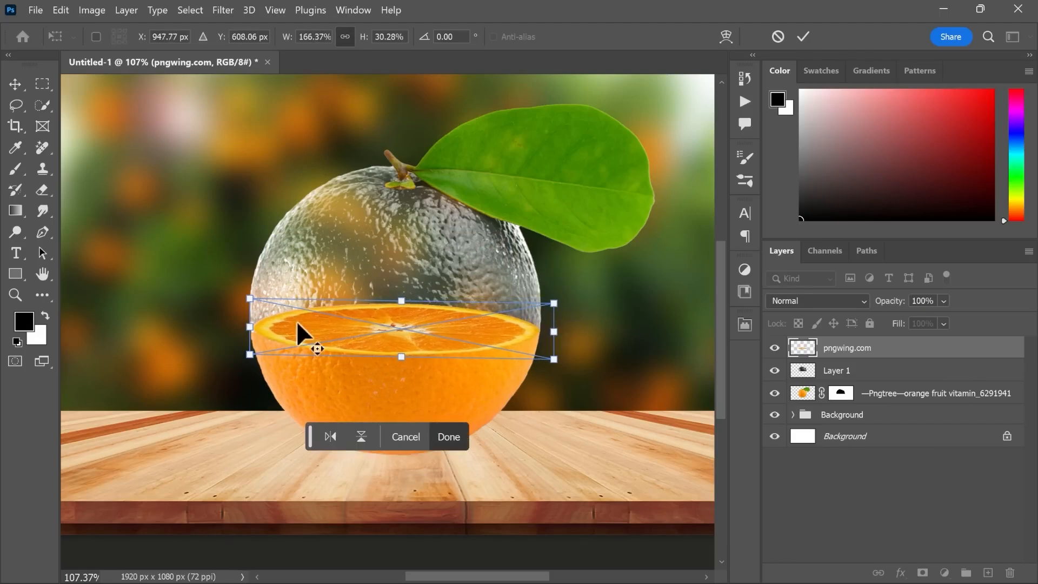
scroll(264, 326, up, 3)
scroll(242, 338, up, 2)
drag(239, 326, 234, 328)
scroll(257, 289, down, 3)
scroll(581, 313, up, 2)
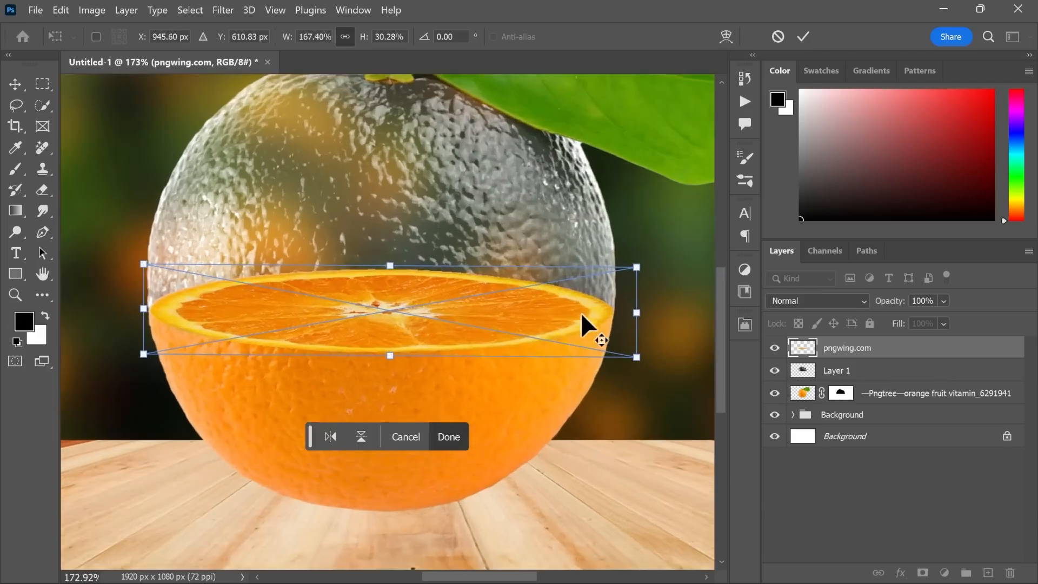
click(802, 36)
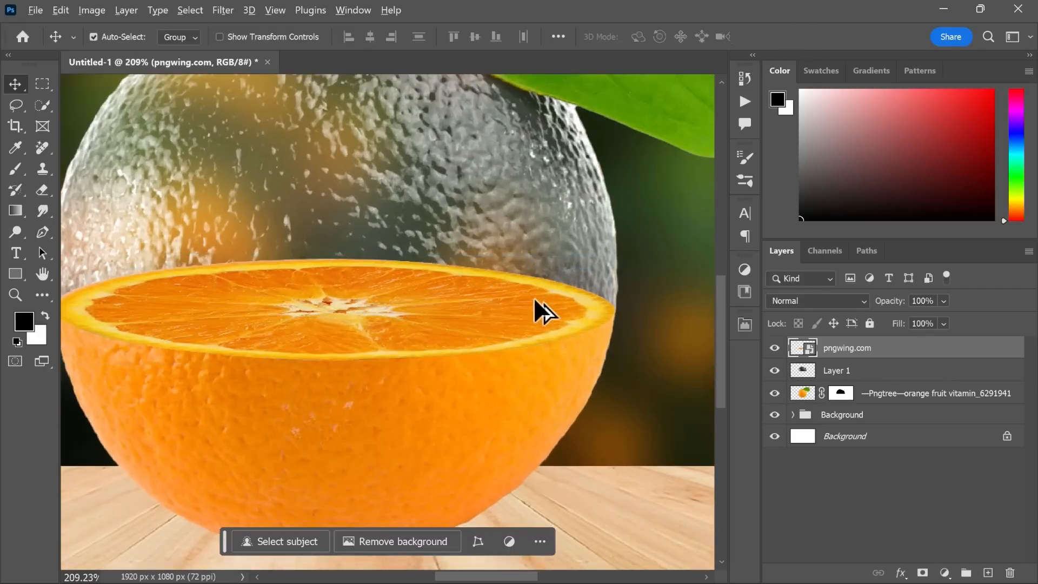
Fine-tune the orange slice's fit over the cut line by widening it to about 167.73%, and commit the transform.
scroll(538, 300, down, 1)
scroll(543, 303, down, 1)
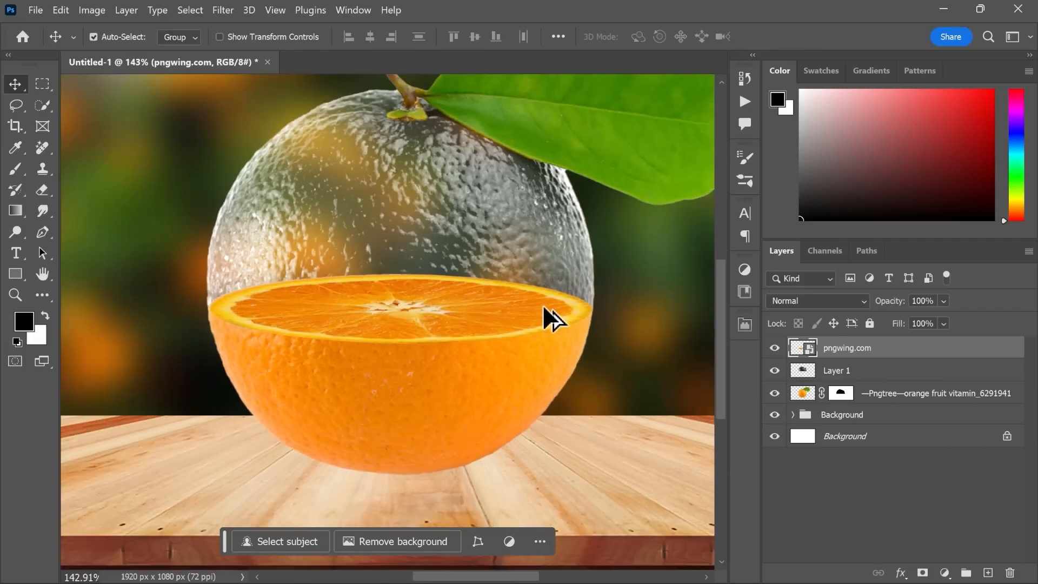
key(ctrl)
key(ctrl+t)
drag(204, 311, 204, 309)
drag(204, 308, 204, 307)
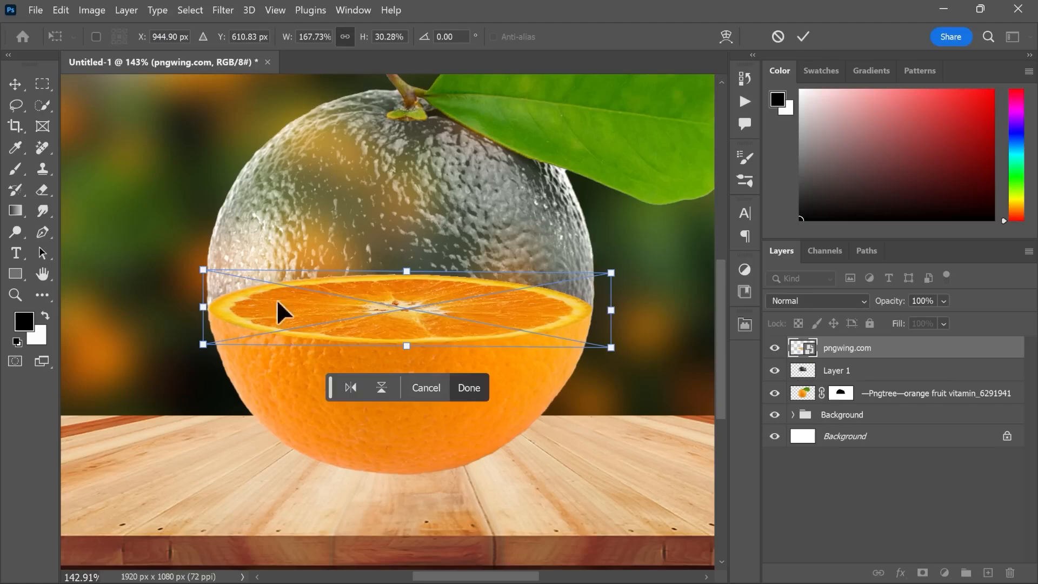
click(804, 37)
scroll(519, 324, down, 3)
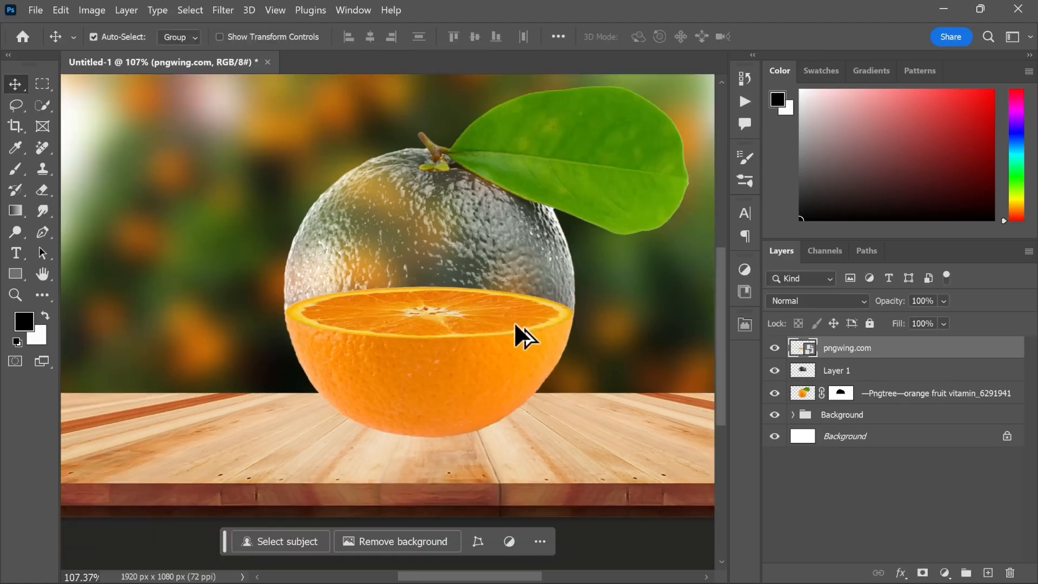
Move the pngwing.com slice layer below Layer 1 in the layer stack.
scroll(568, 235, right, 1)
drag(864, 355, 867, 379)
scroll(386, 301, up, 3)
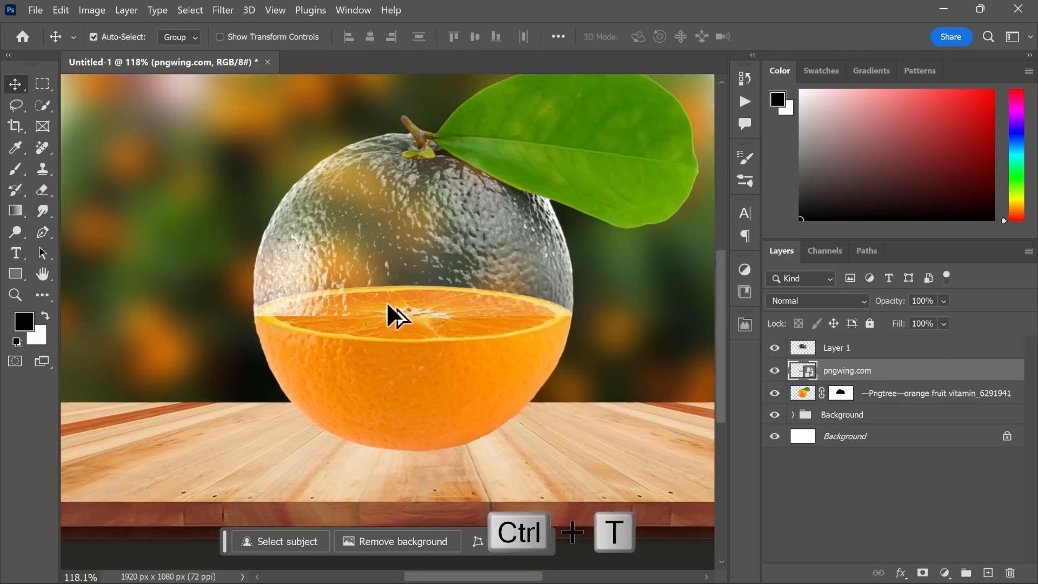
Warp Layer 1 so the glassy half's lower edge bulges down along the front rim of the orange slice, and commit it.
click(865, 350)
key(ctrl+t)
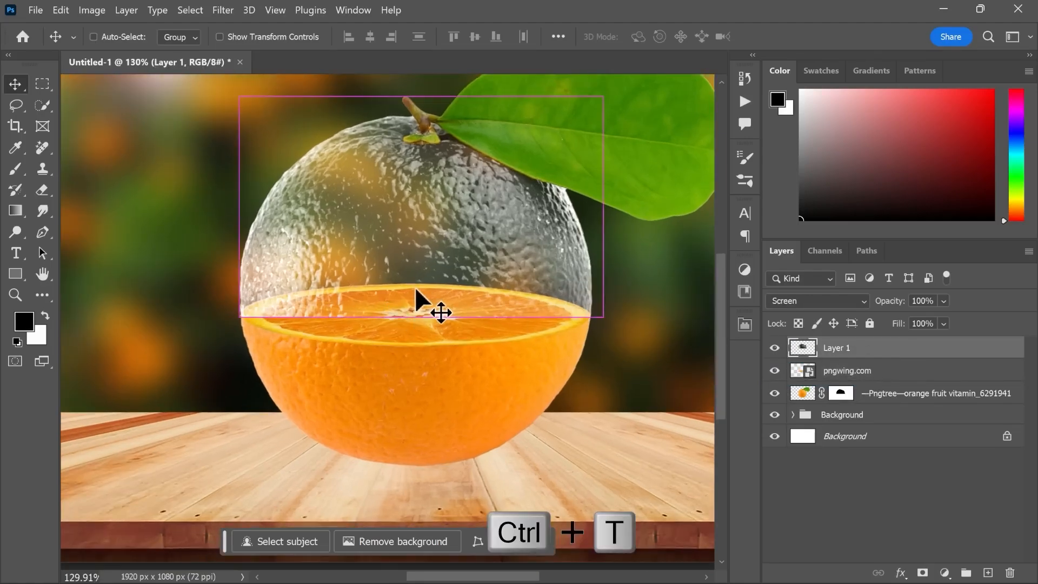
click(726, 37)
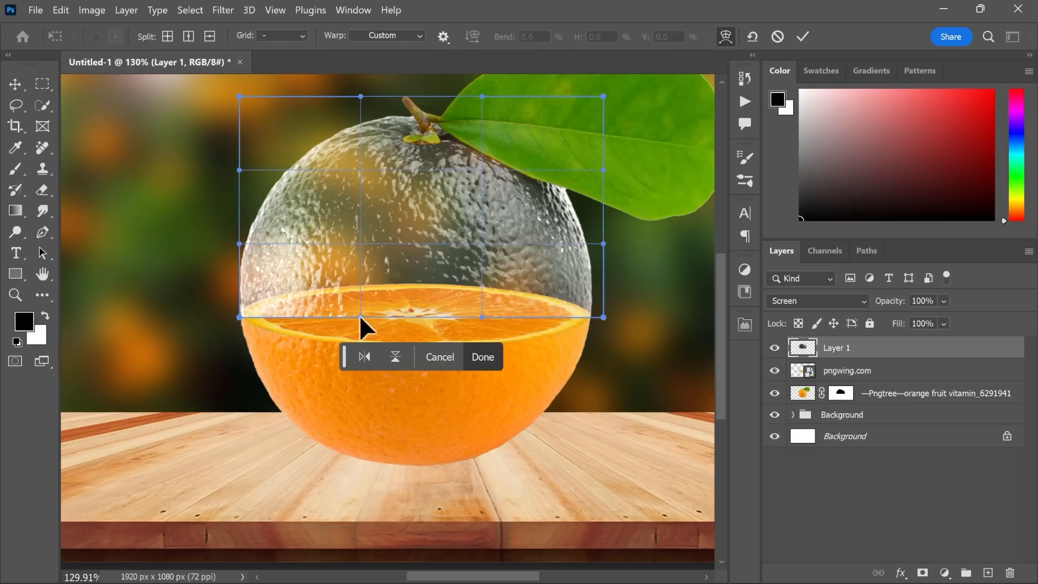
drag(361, 317, 353, 362)
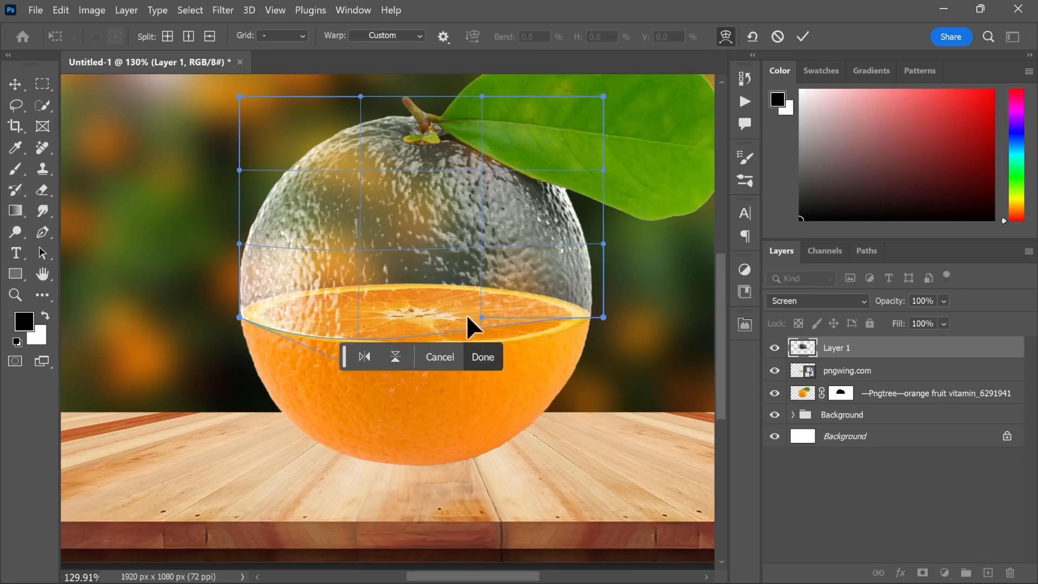
drag(481, 317, 496, 342)
mouse_move(603, 317)
mouse_down()
mouse_move(607, 325)
mouse_move(602, 317)
mouse_up()
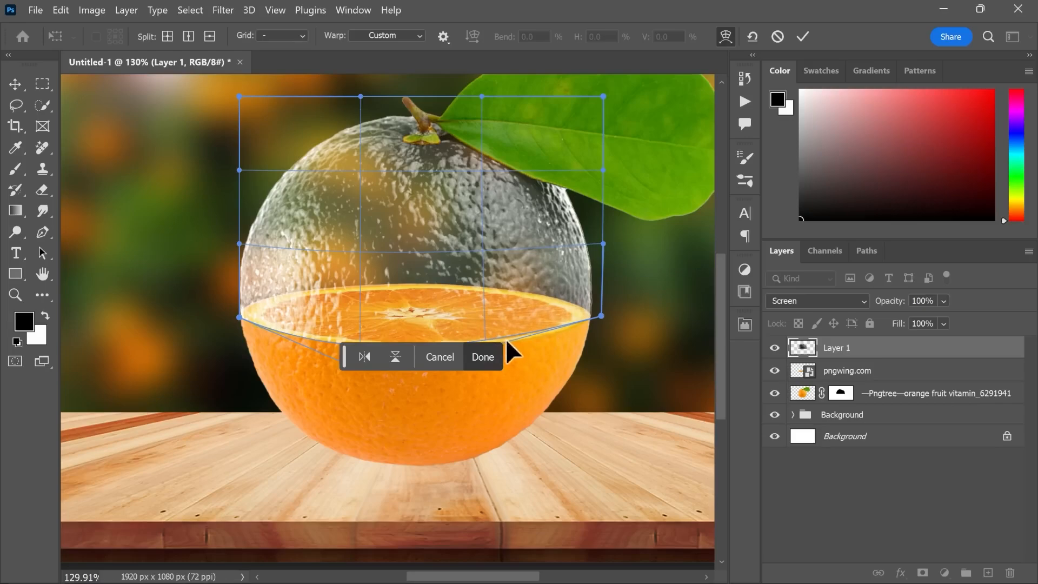
click(480, 358)
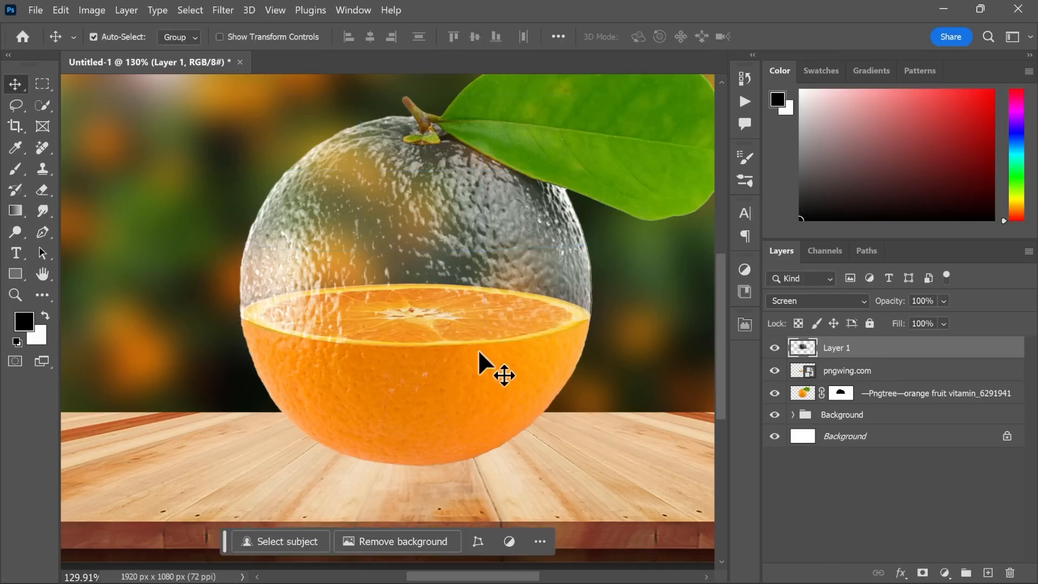
Place the vecteezy orange thin tree image as an embedded layer directly above the pngwing.com layer.
scroll(486, 336, down, 2)
drag(521, 338, 498, 331)
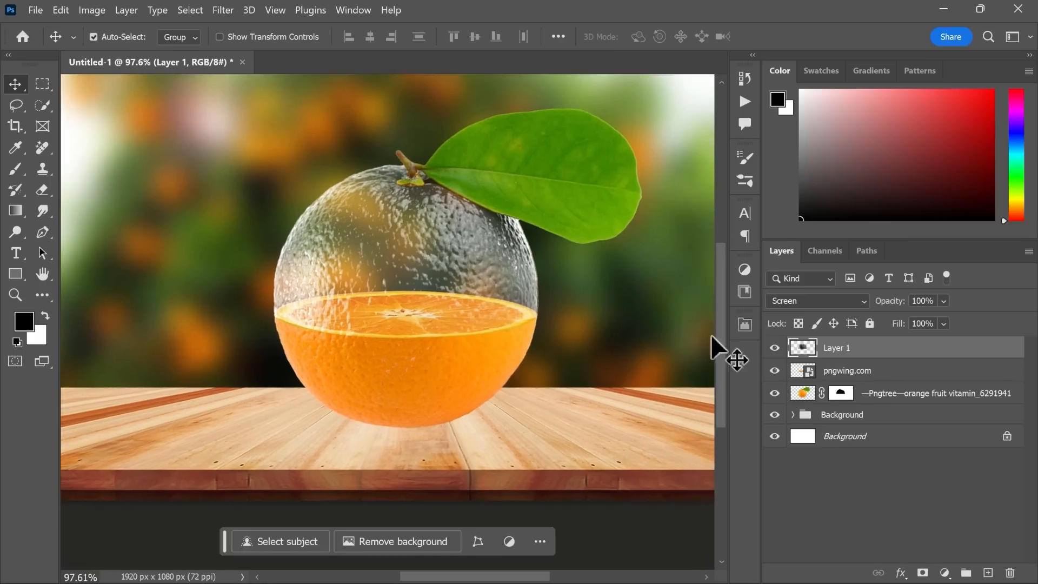
click(841, 372)
scroll(496, 307, down, 1)
drag(496, 307, 478, 311)
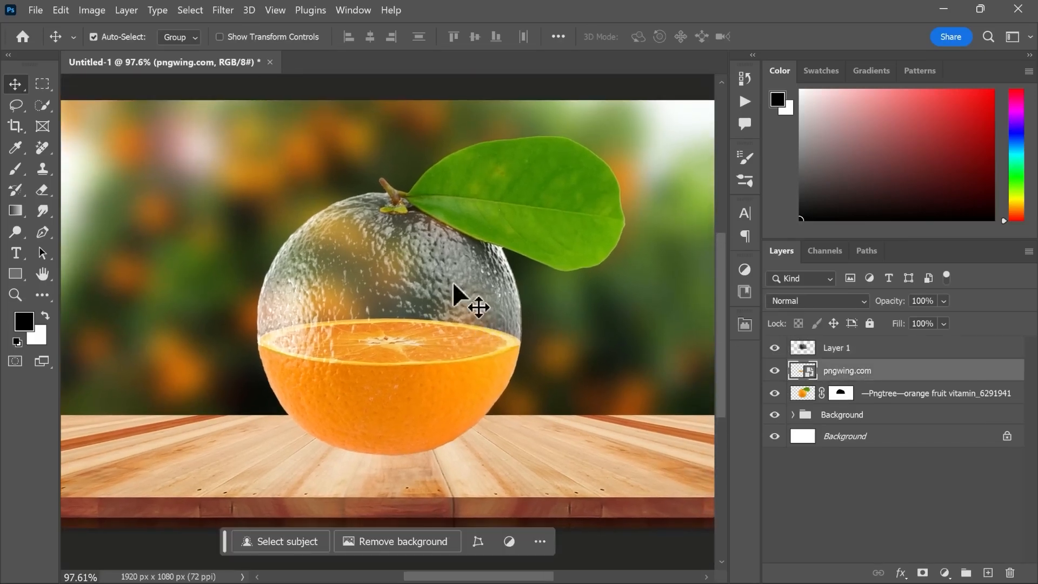
click(35, 10)
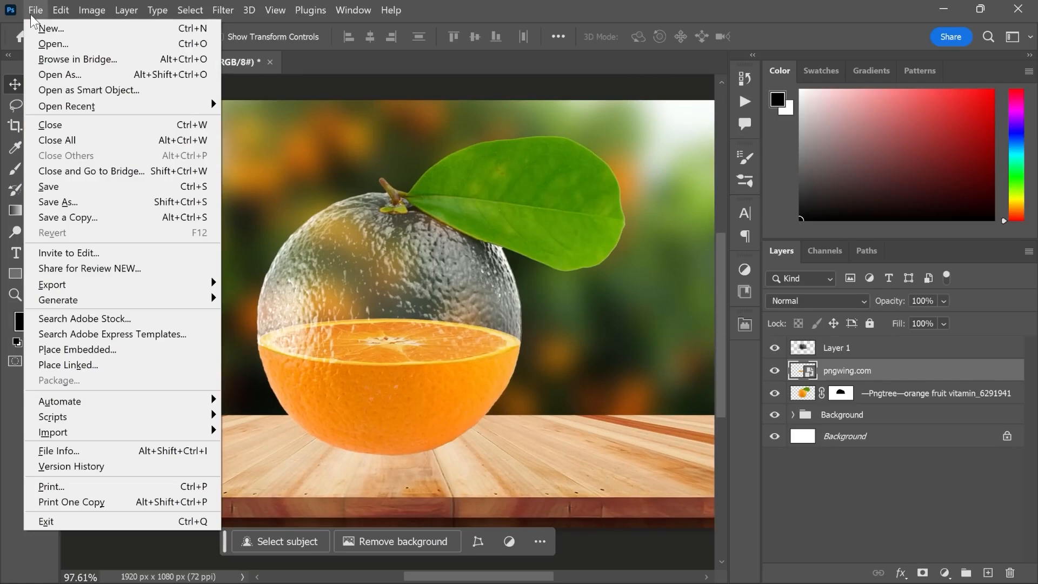
click(55, 350)
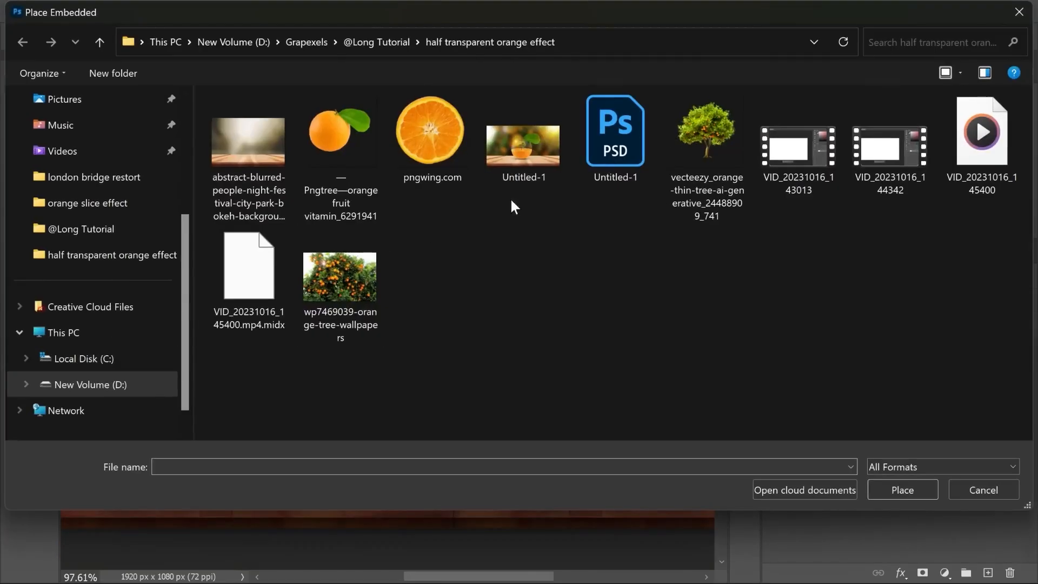
click(708, 150)
click(900, 490)
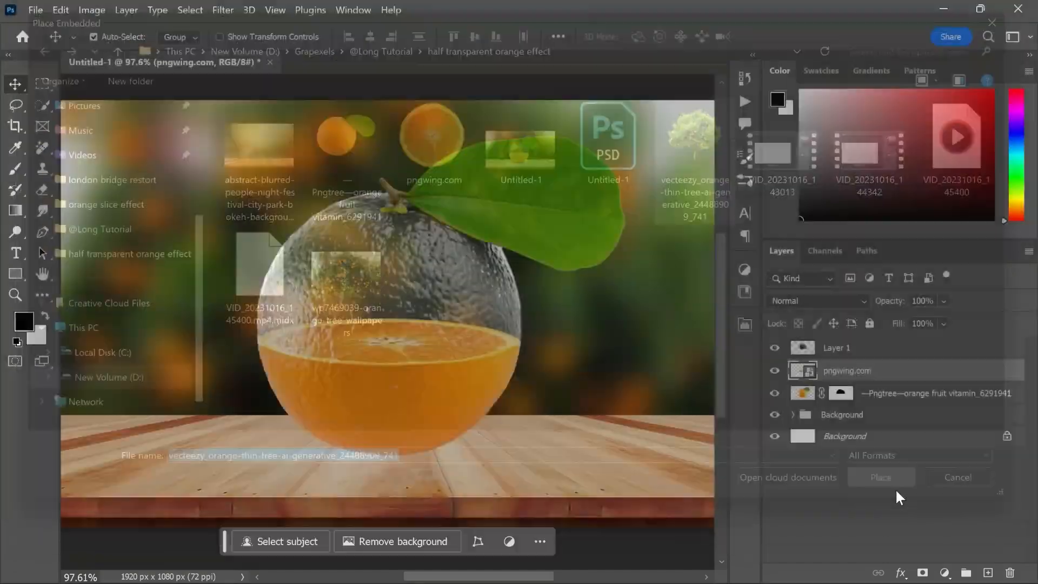
Scale the tree to about 9.79%, stand its trunk on the centre of the orange slice, and commit the placement.
drag(384, 236, 391, 213)
drag(390, 355, 391, 363)
mouse_move(391, 326)
mouse_down()
mouse_move(400, 343)
mouse_move(400, 330)
mouse_up()
scroll(393, 325, up, 5)
scroll(400, 331, down, 2)
key(alt+space)
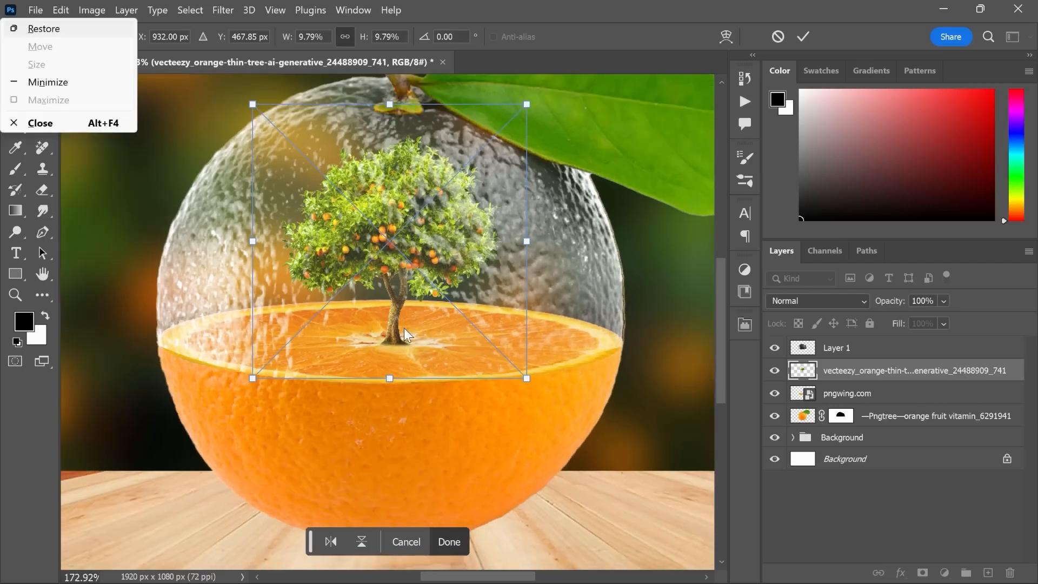
click(799, 35)
scroll(398, 329, down, 3)
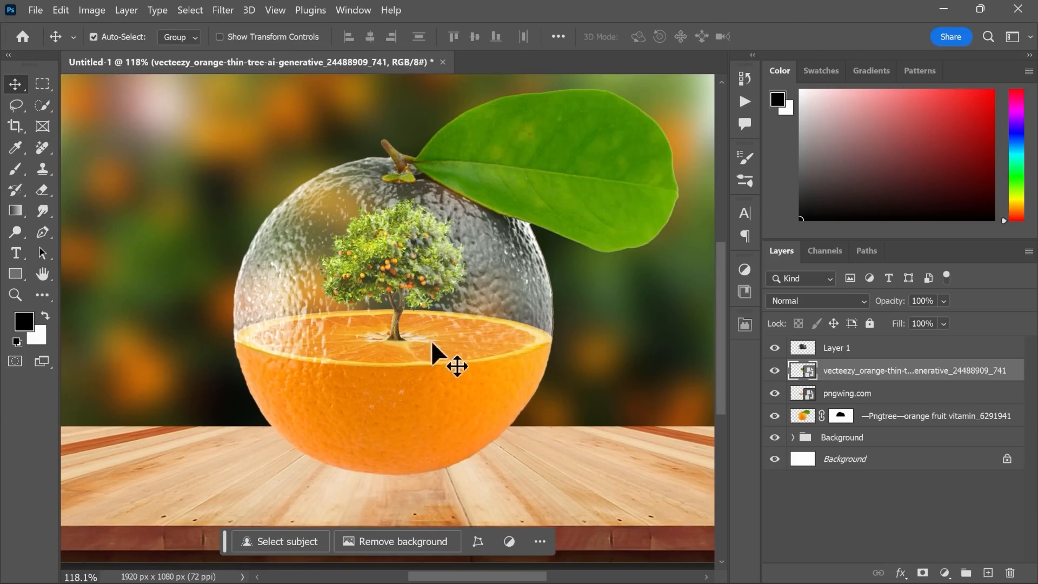
Create a new layer above the Background group and paint one soft black brush dab of size 500 on the table.
click(879, 420)
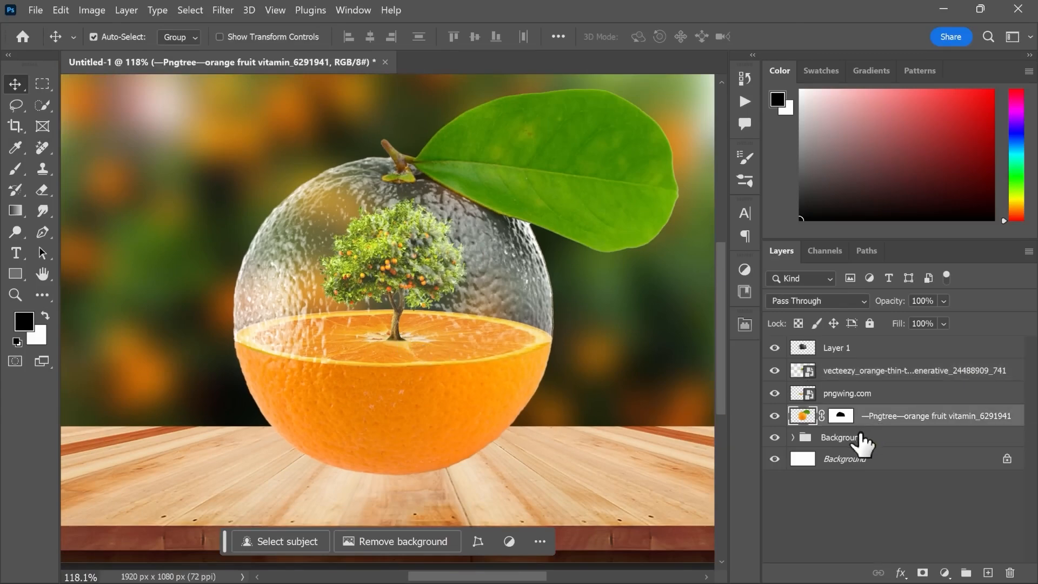
click(863, 441)
click(988, 573)
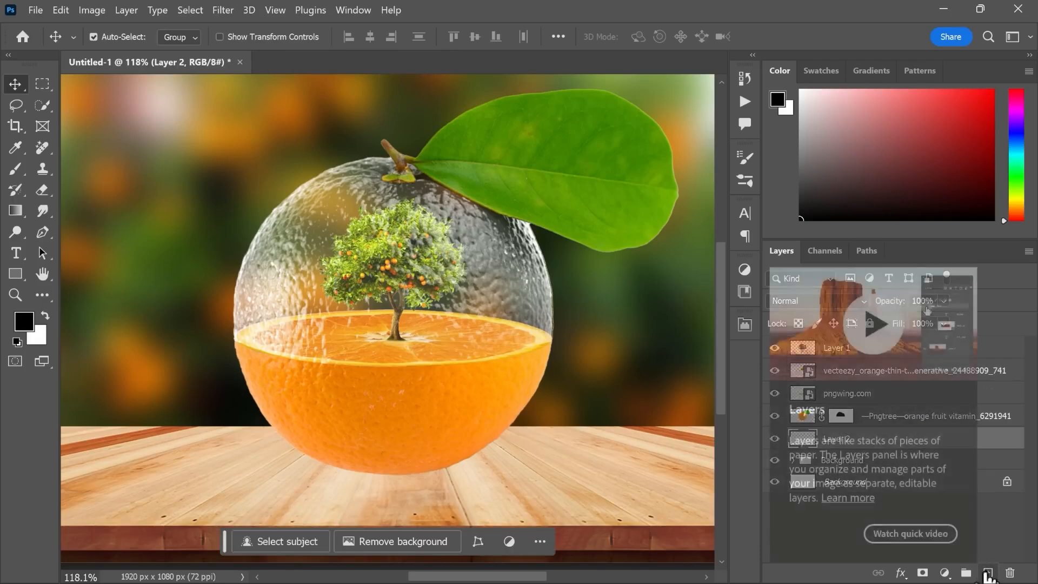
click(15, 169)
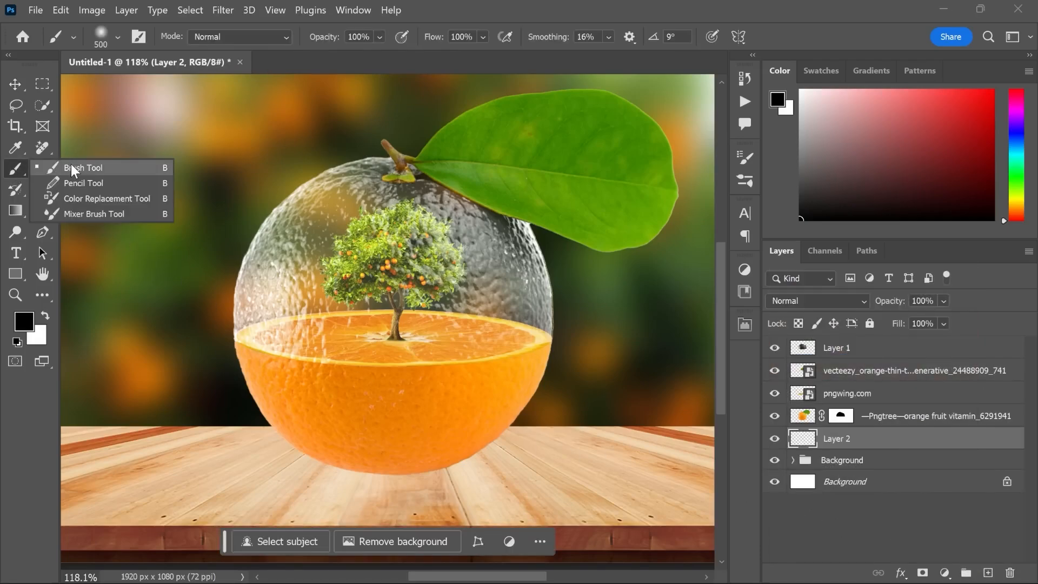
scroll(409, 373, down, 3)
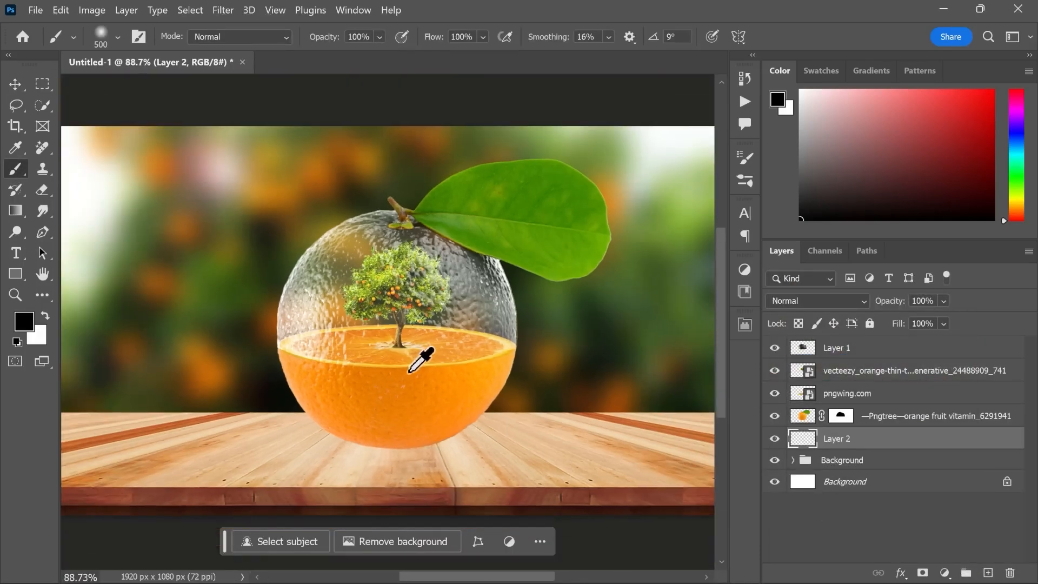
click(575, 413)
Transform the black dab to about 109.03% width and 18.08% height, positioning it beneath the orange as a contact shadow.
key(ctrl+t)
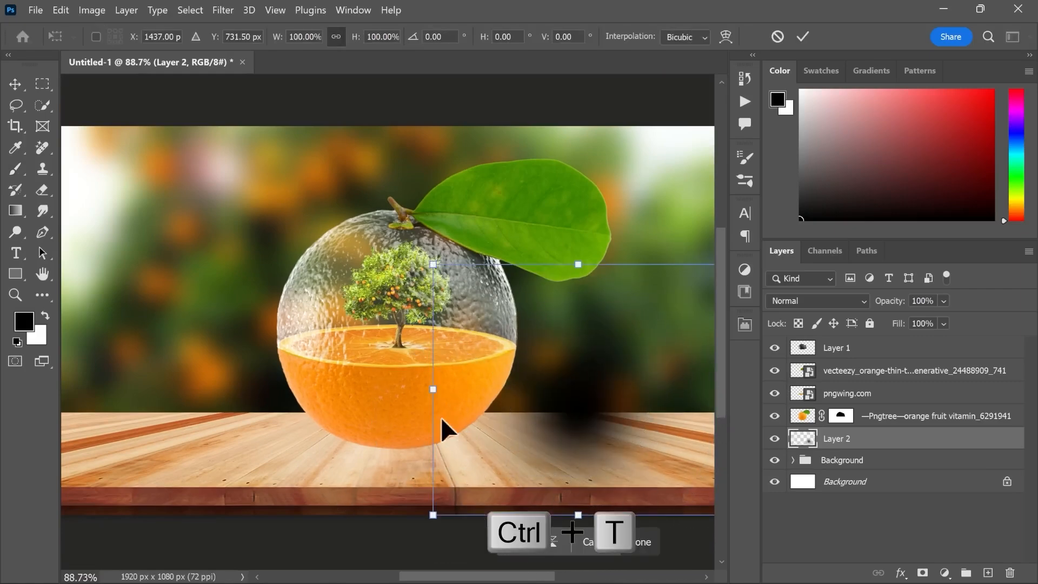
drag(582, 265, 412, 449)
drag(541, 448, 562, 451)
drag(486, 462, 472, 450)
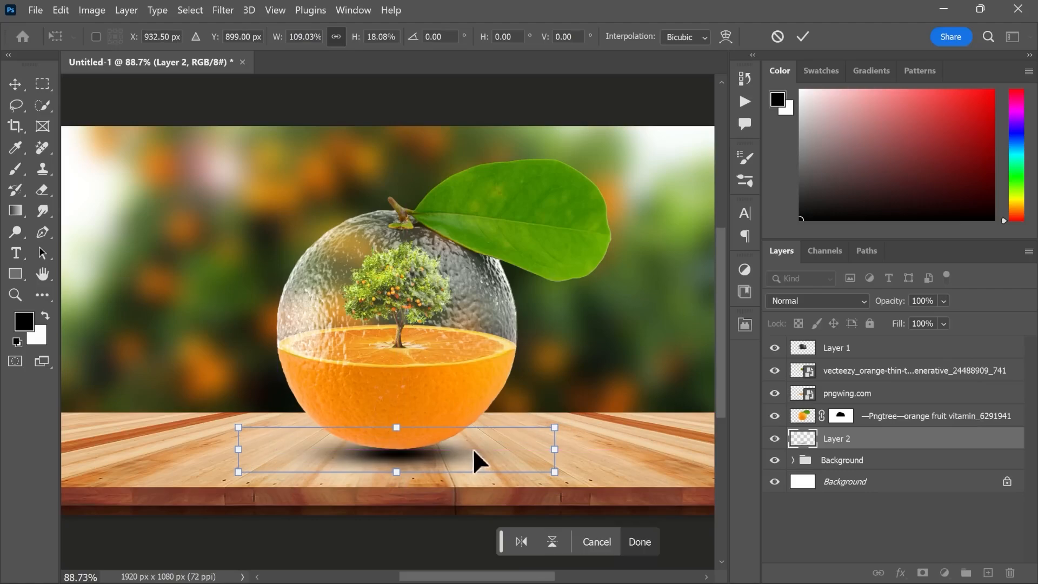
key(Return)
Lower the contact shadow layer's opacity to 87%.
key(b)
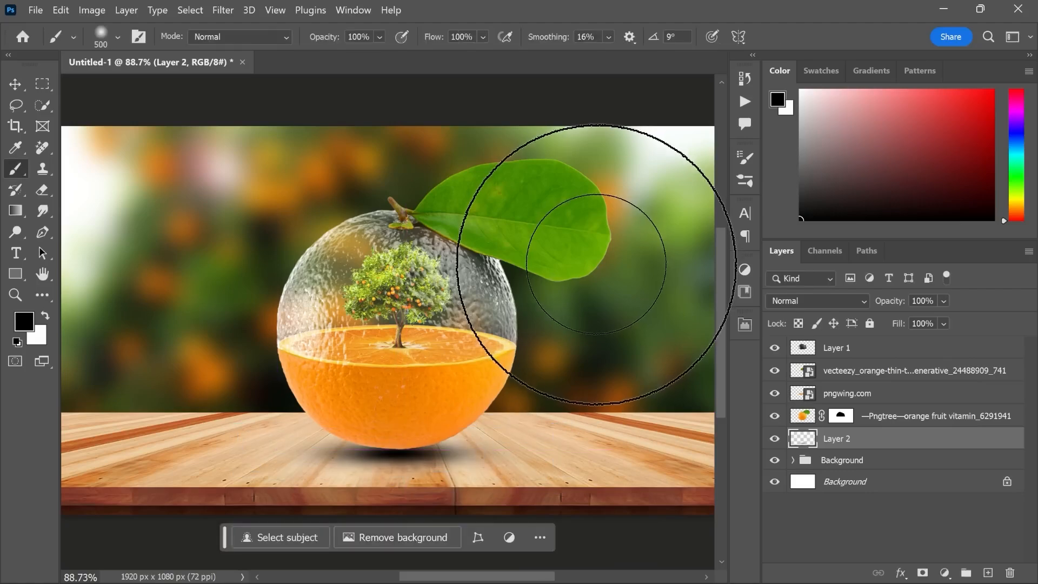
key(v)
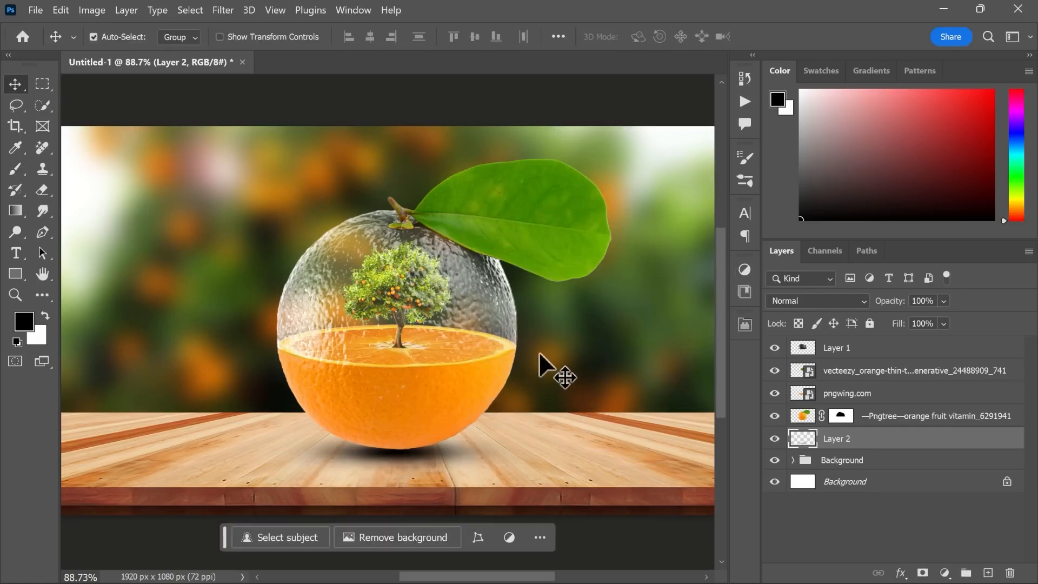
click(943, 301)
drag(968, 319, 976, 321)
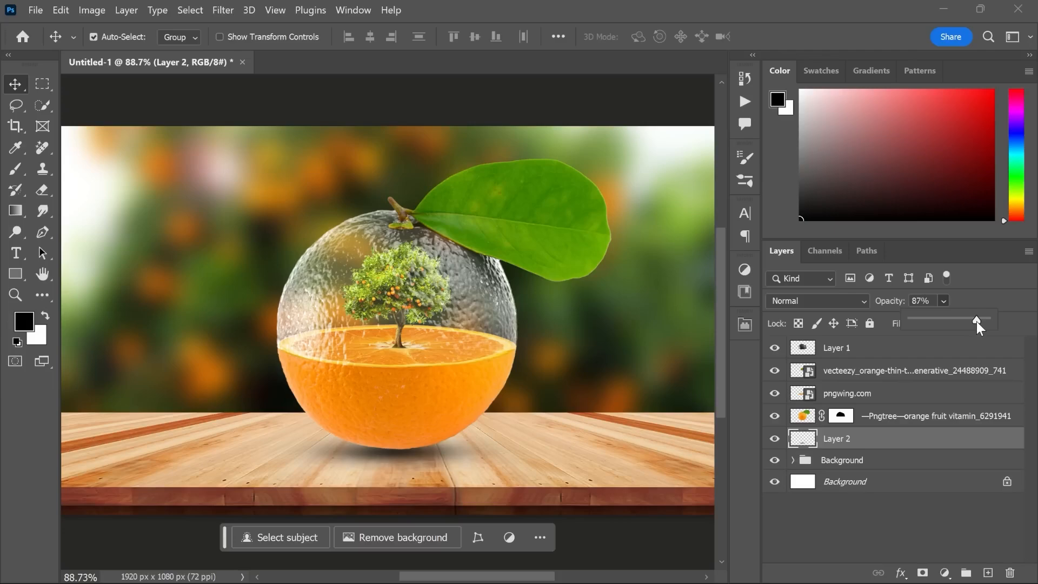
Create a new empty layer above Layer 1 and set its blend mode to Hard Light.
click(864, 420)
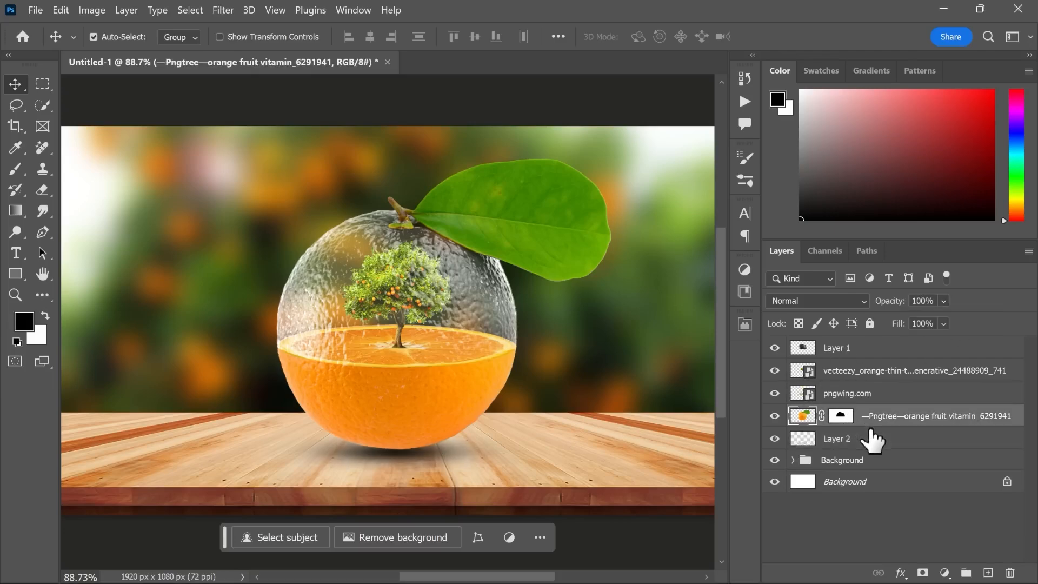
click(868, 352)
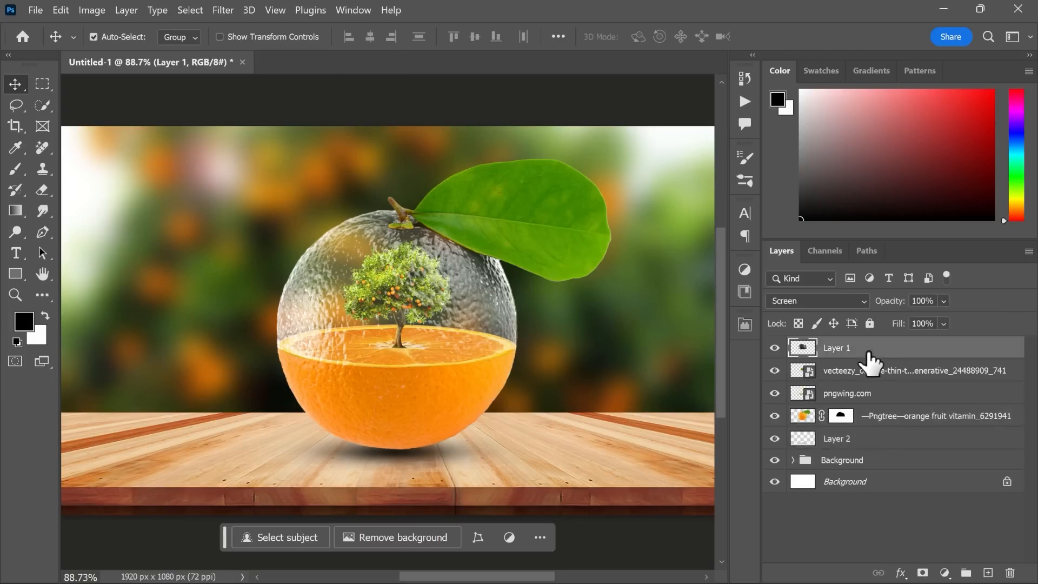
click(988, 573)
click(838, 303)
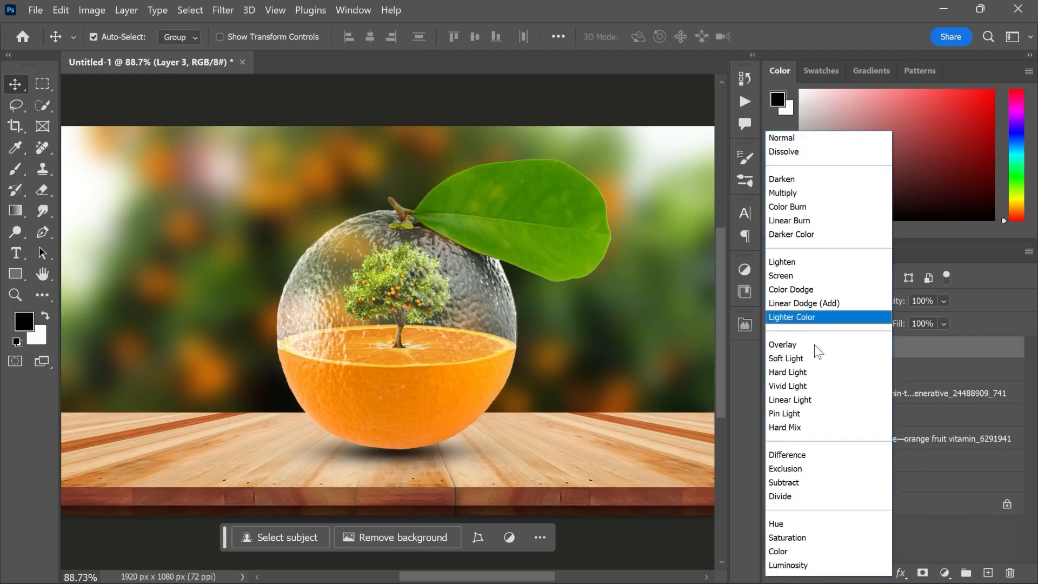
click(807, 370)
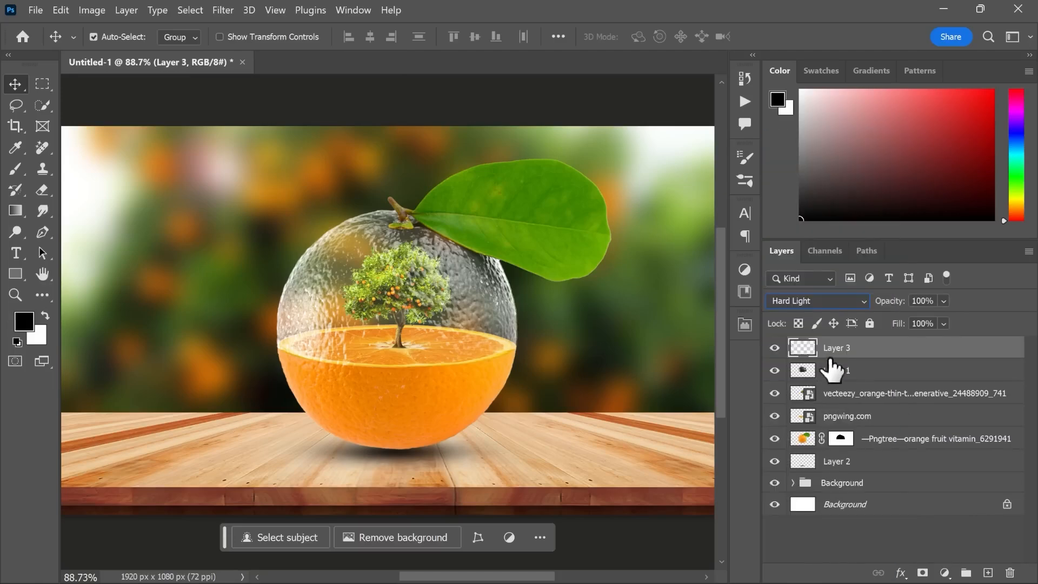
Add a Gradient fill layer above the Hard Light layer and set the gradient style to Radial.
click(945, 573)
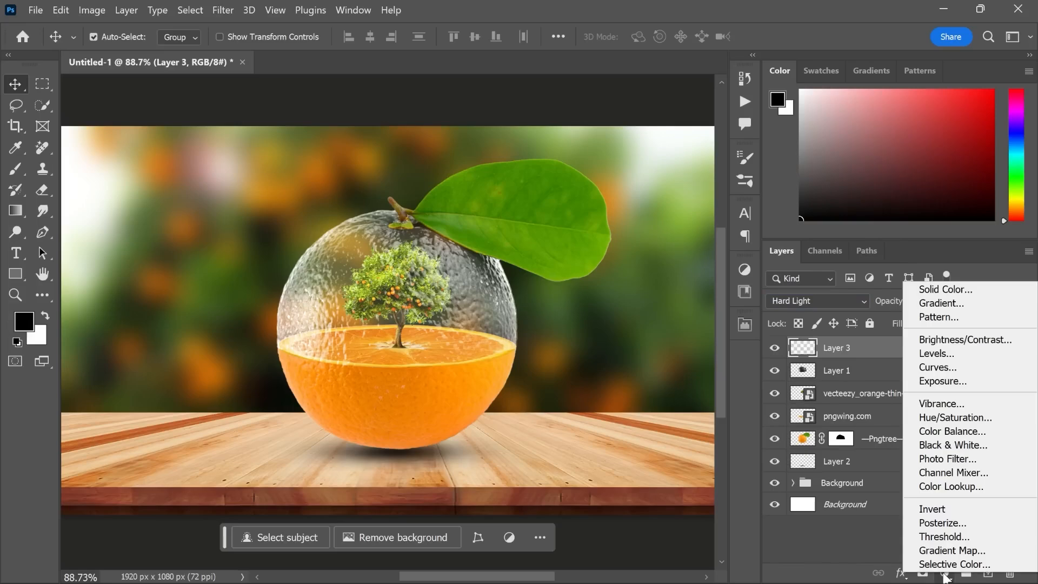
click(941, 303)
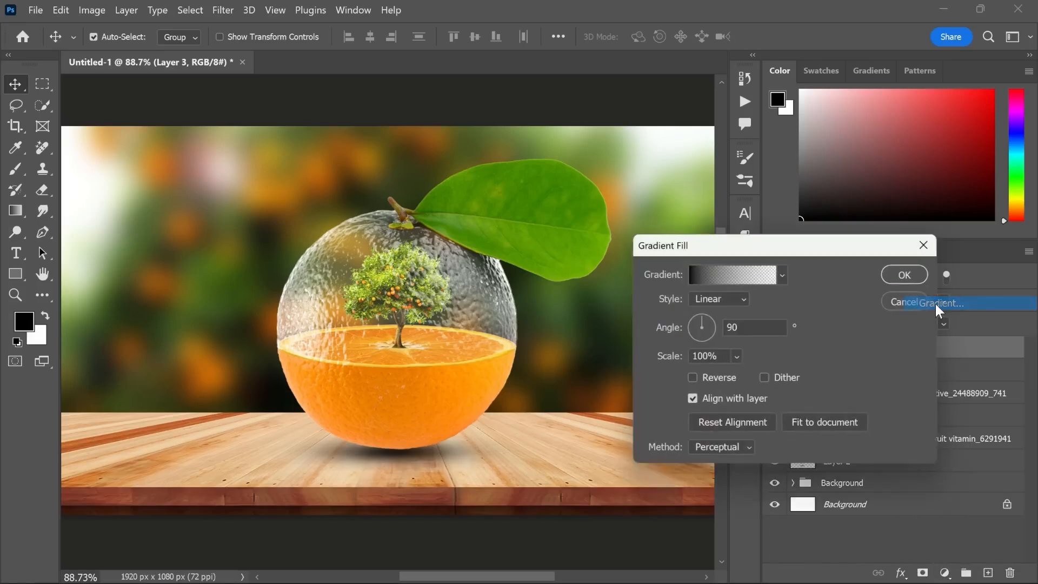
click(735, 297)
click(708, 313)
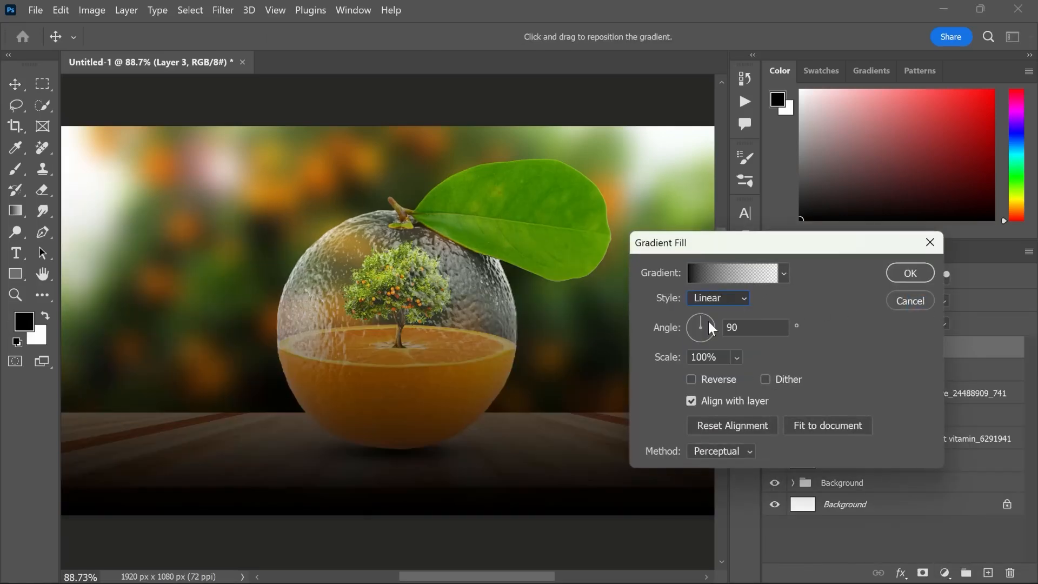
Edit the gradient fill and set its starting color stop to the near-white pink fff1f1.
click(714, 271)
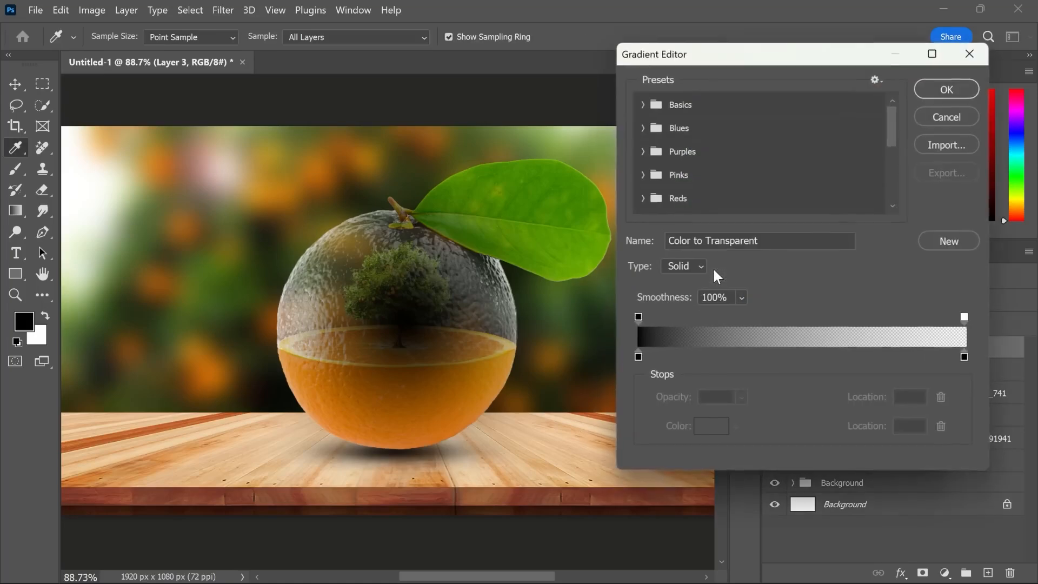
double_click(638, 357)
drag(639, 362, 564, 214)
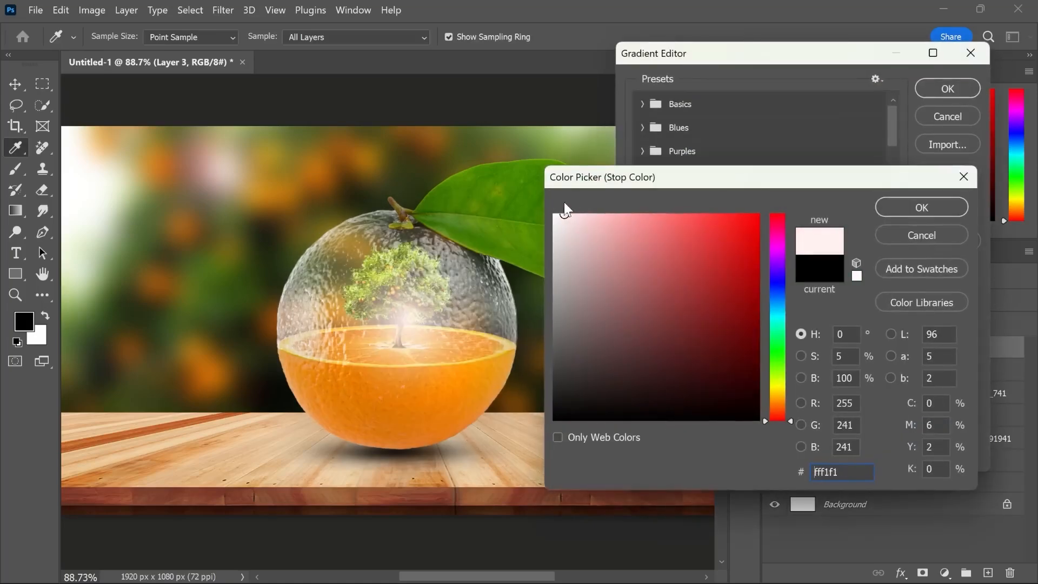
click(919, 208)
Add a second color stop at location 11 in the gradient and color it pale yellow.
click(673, 356)
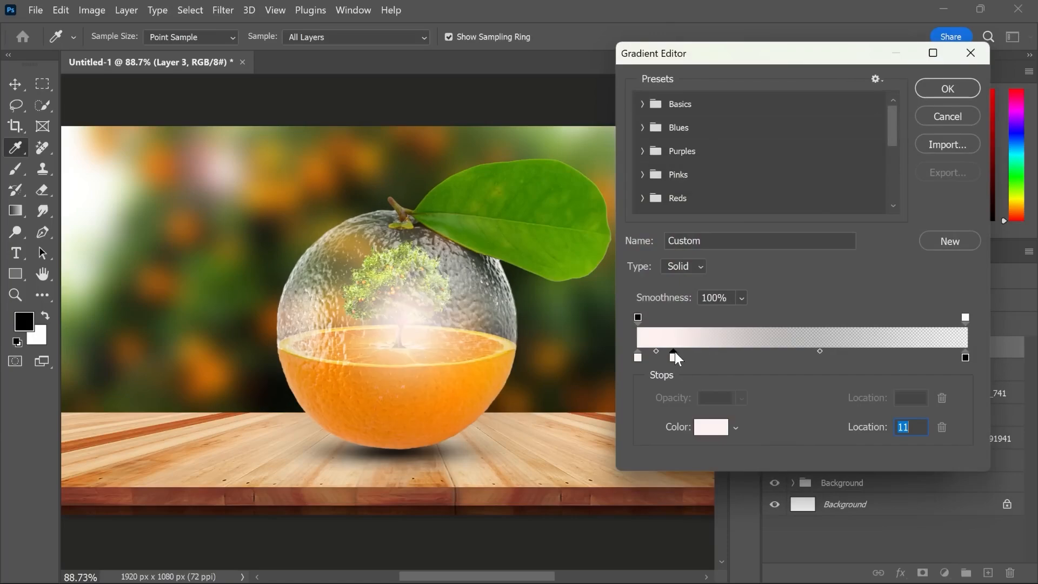
double_click(674, 356)
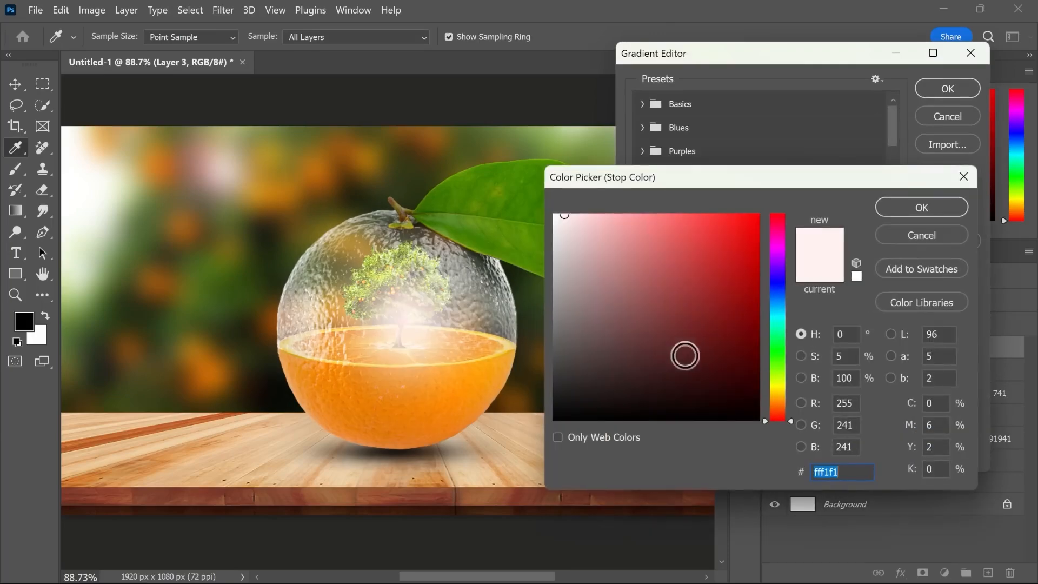
click(778, 393)
drag(744, 359, 638, 181)
click(921, 207)
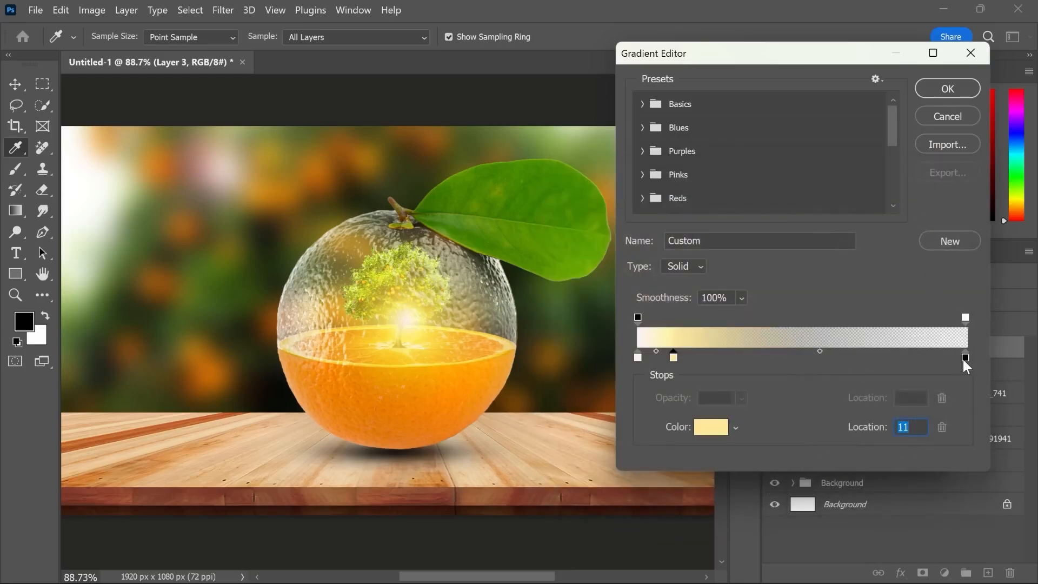
Set the gradient's end color stop at location 100 to bright red and accept the edited gradient.
double_click(963, 361)
click(759, 215)
click(920, 208)
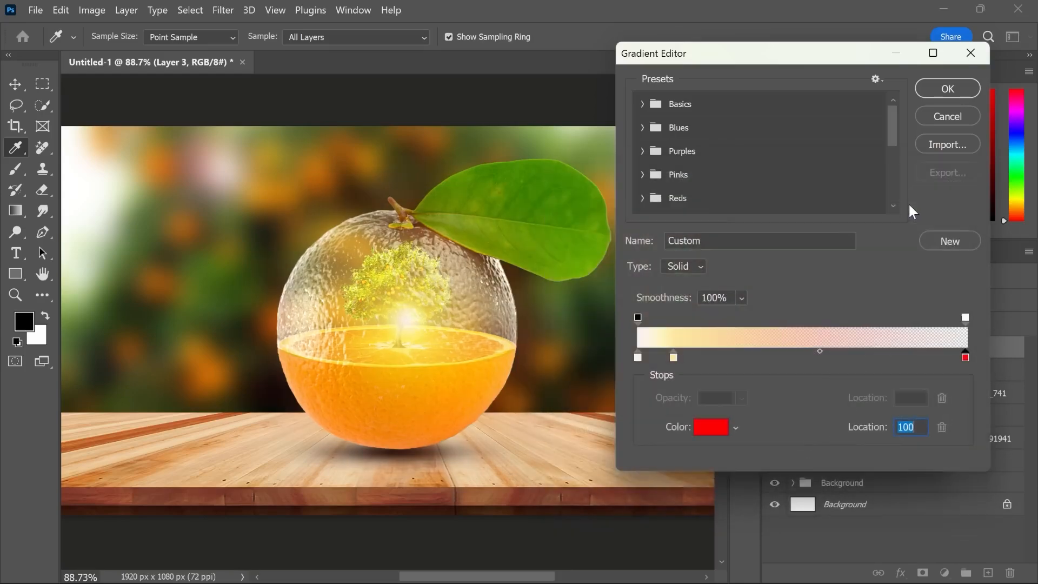
click(948, 89)
Move the radial glow to the upper-left part of the glassy orange half and set its scale to 88%.
drag(413, 316, 315, 276)
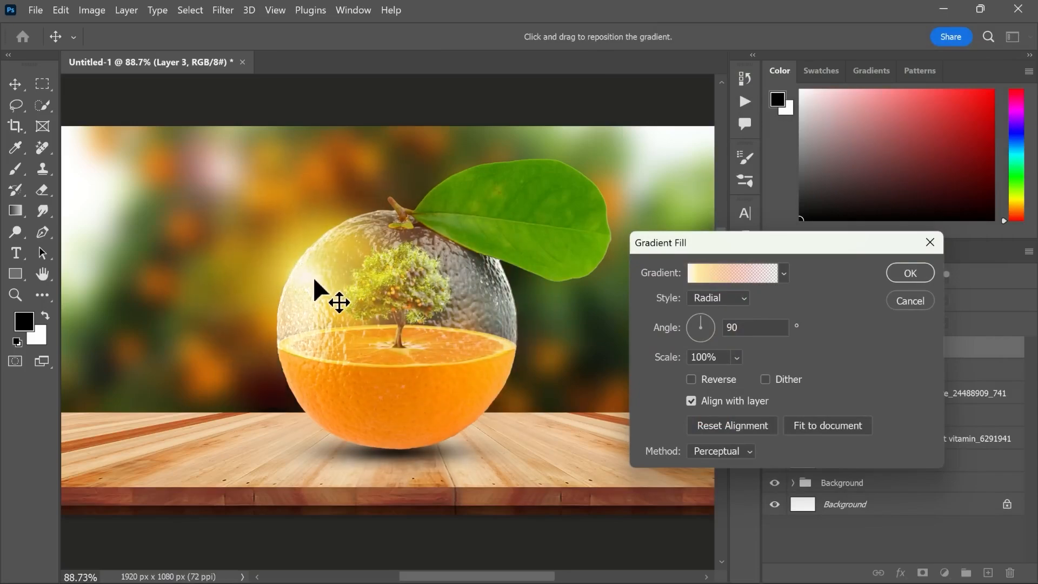
drag(678, 357, 670, 363)
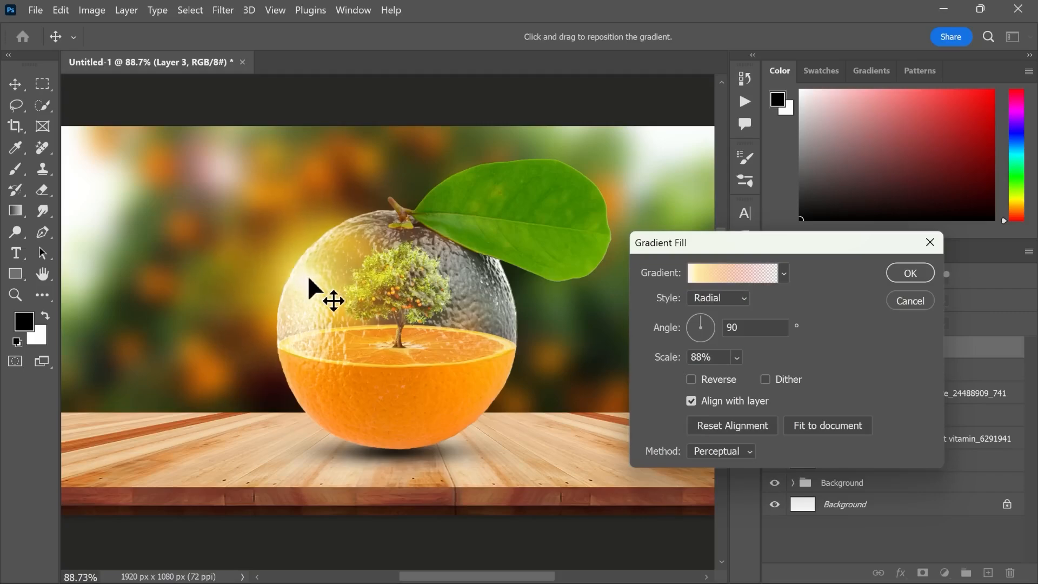
click(898, 273)
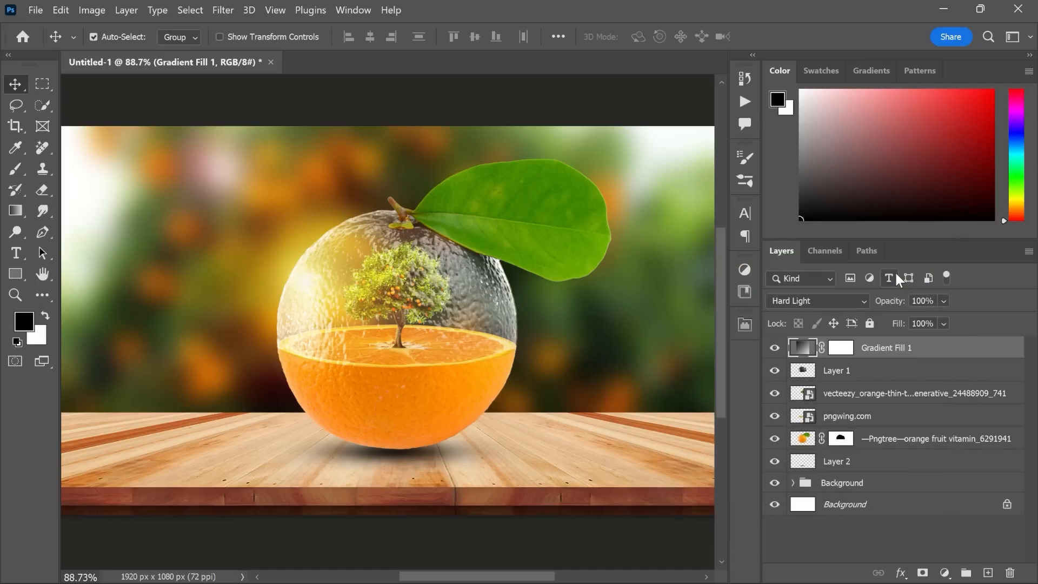
Duplicate the Gradient Fill 1 layer, move the copy's glow to the image's upper-left corner and set its scale to 67%.
drag(925, 350, 988, 573)
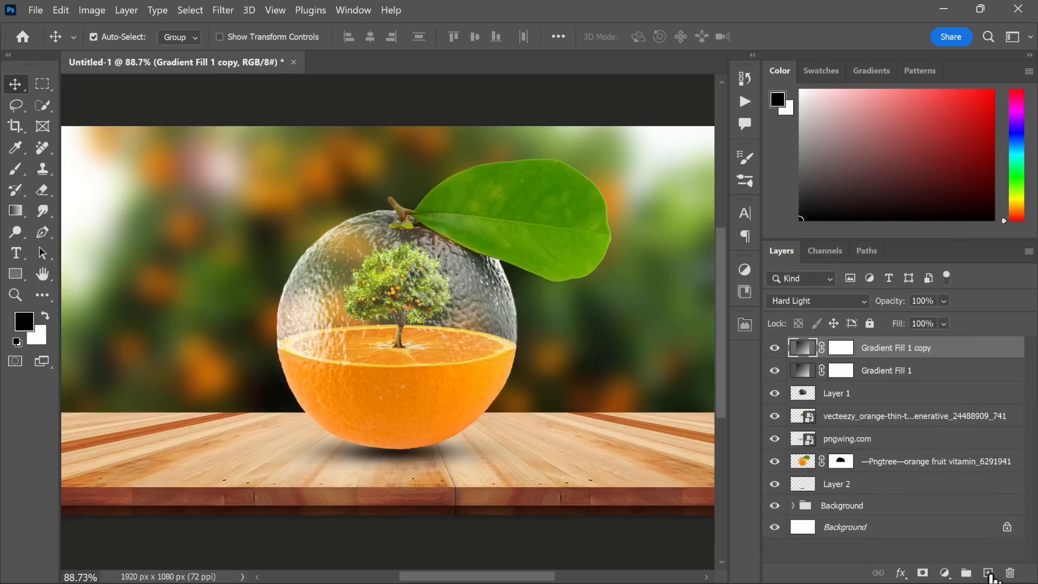
double_click(810, 354)
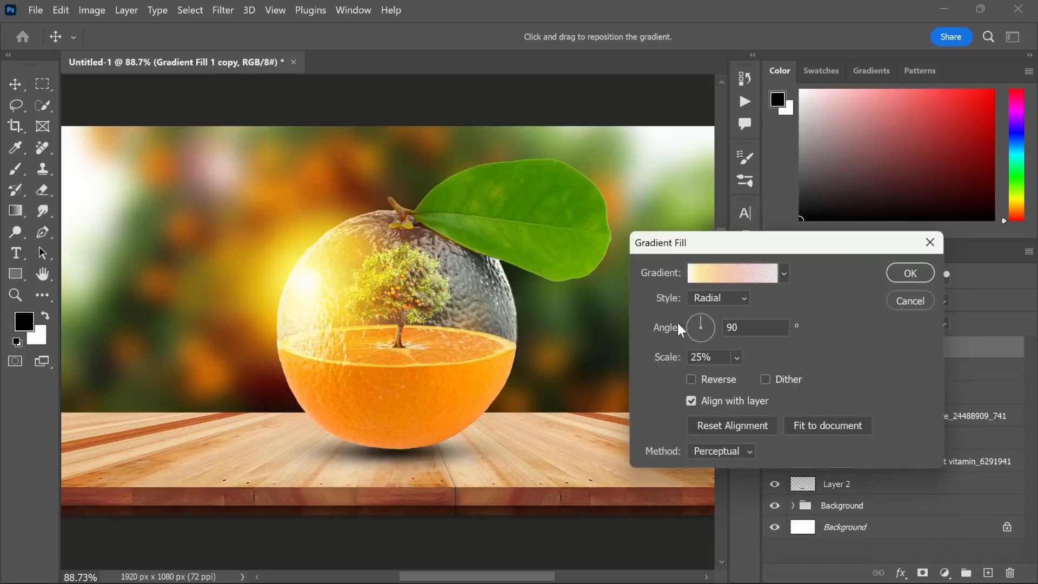
drag(325, 293, 93, 181)
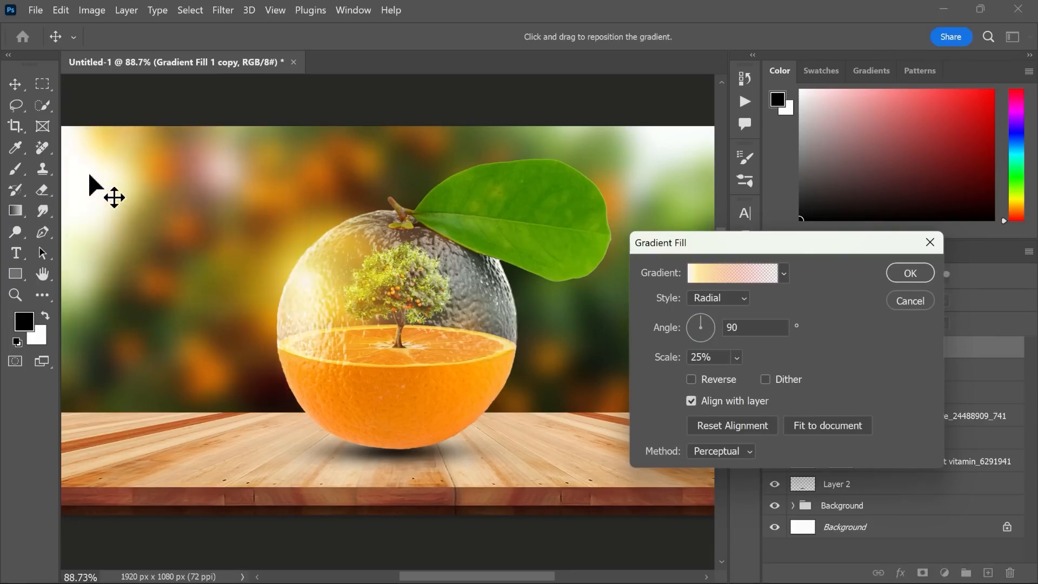
drag(668, 358, 684, 361)
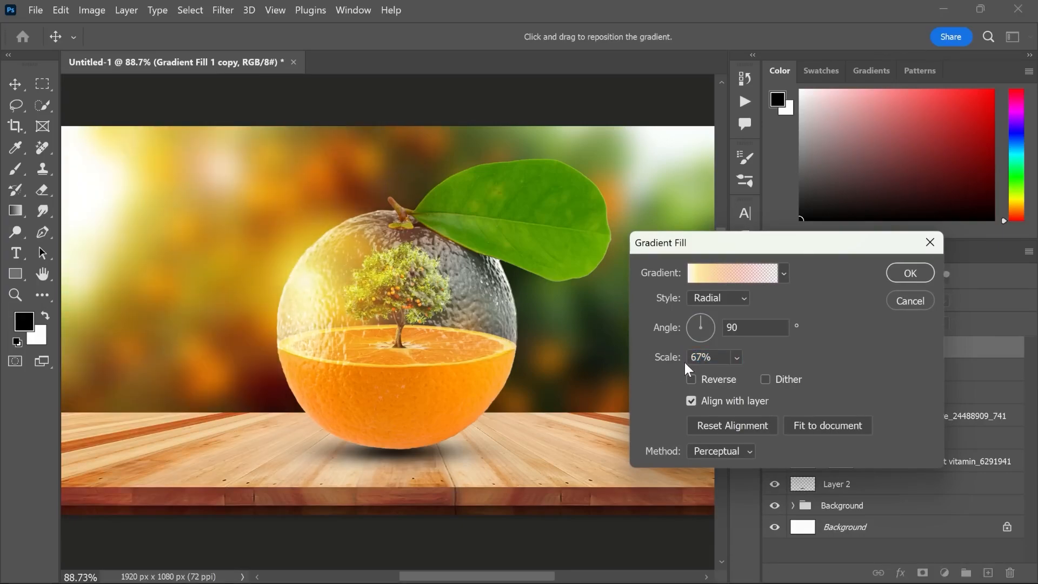
click(909, 273)
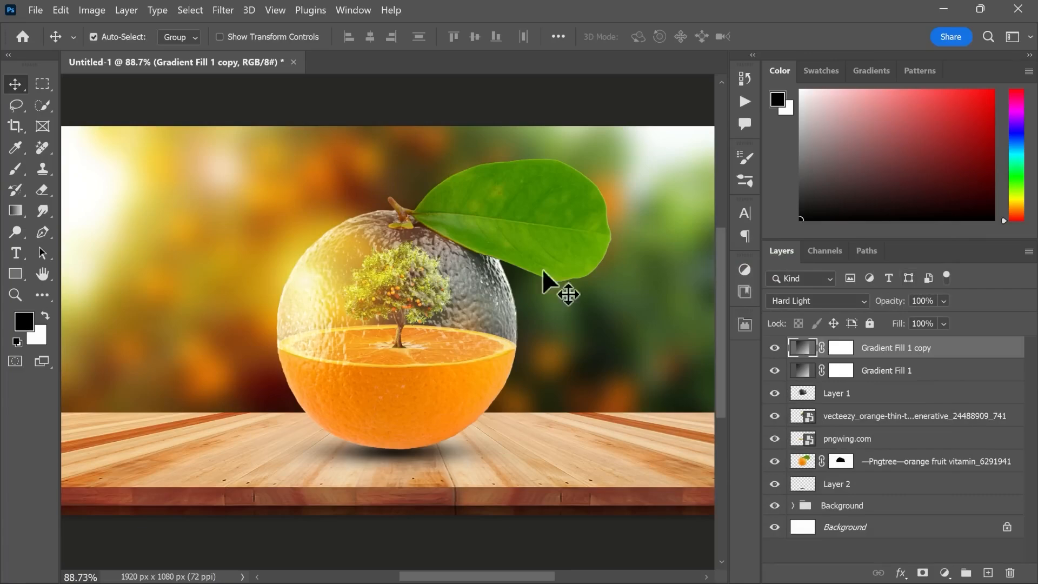
scroll(500, 276, down, 1)
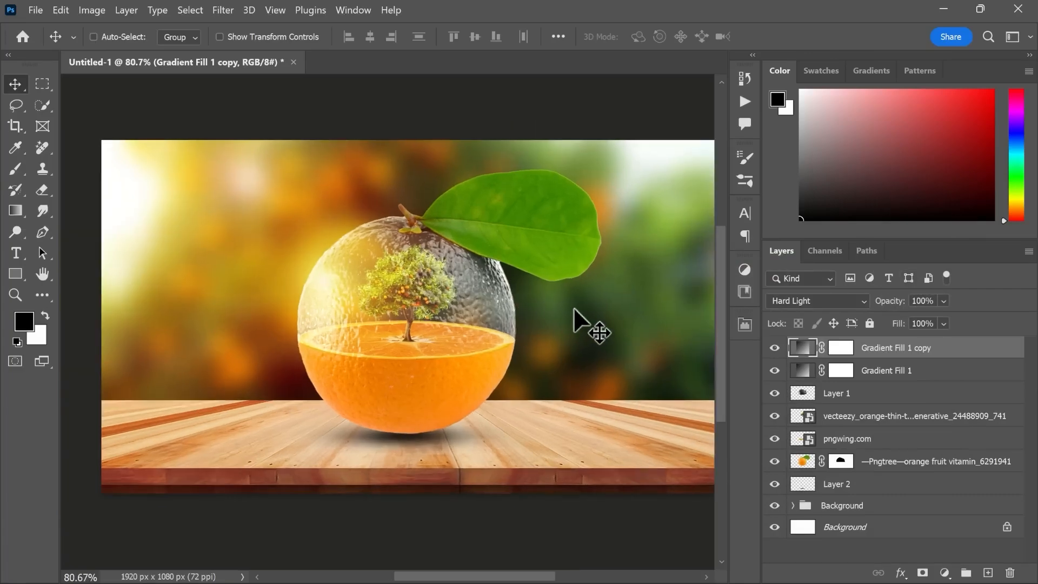
scroll(574, 310, up, 1)
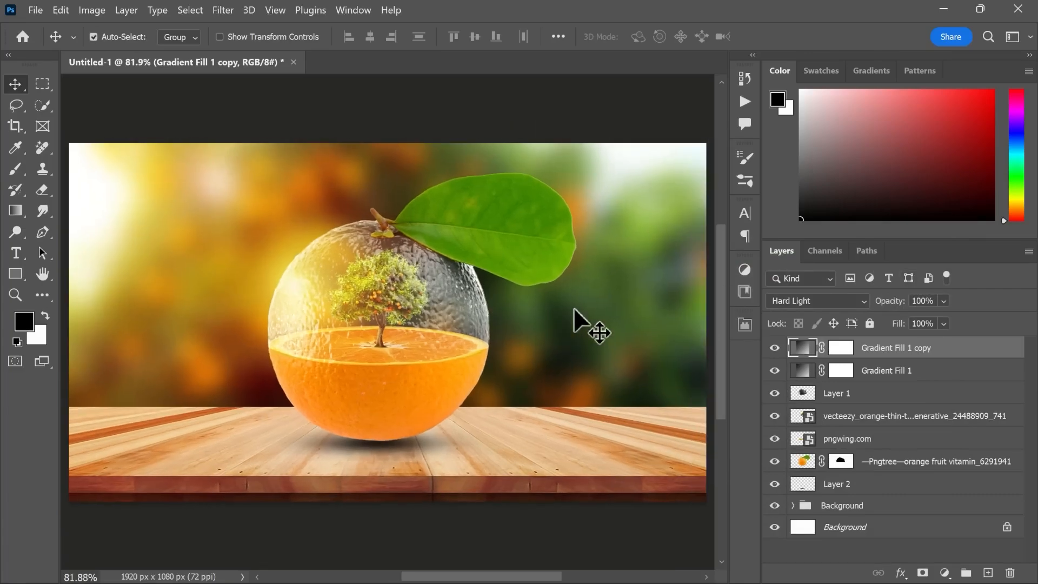